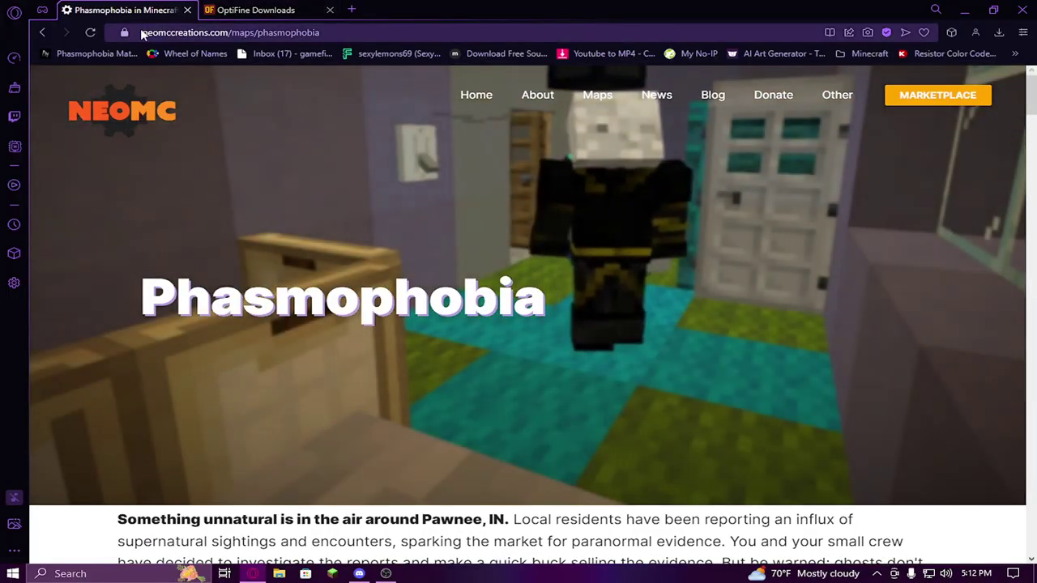
Scroll to the Phasmophobia map's info: Minecraft Java 1.16.5, 1-4 Players, Command Blocks: On
left_click_drag(144, 33, 342, 35)
left_click(343, 33)
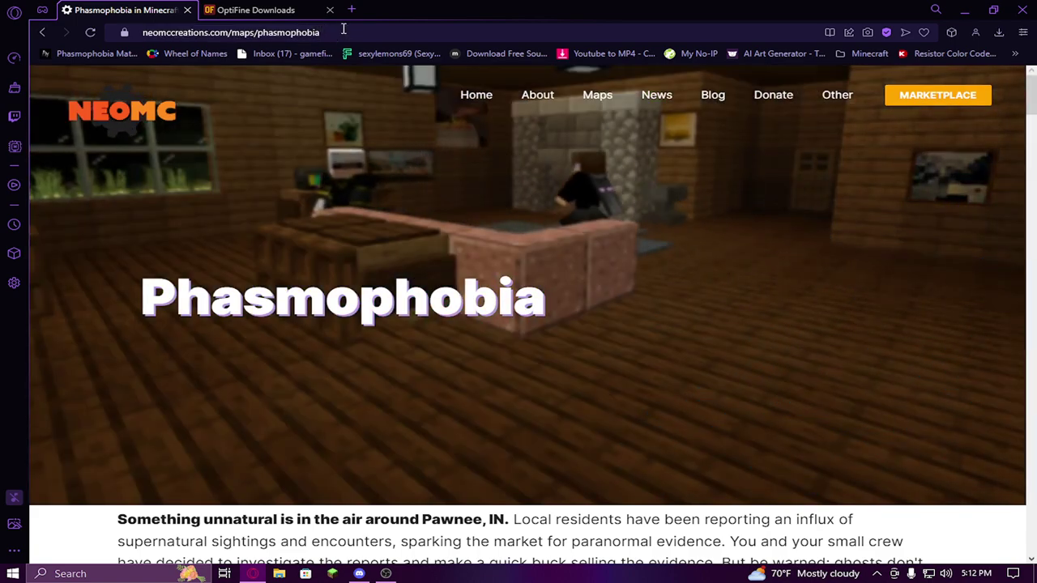
scroll(591, 243, "down", 5)
scroll(249, 245, "down", 2)
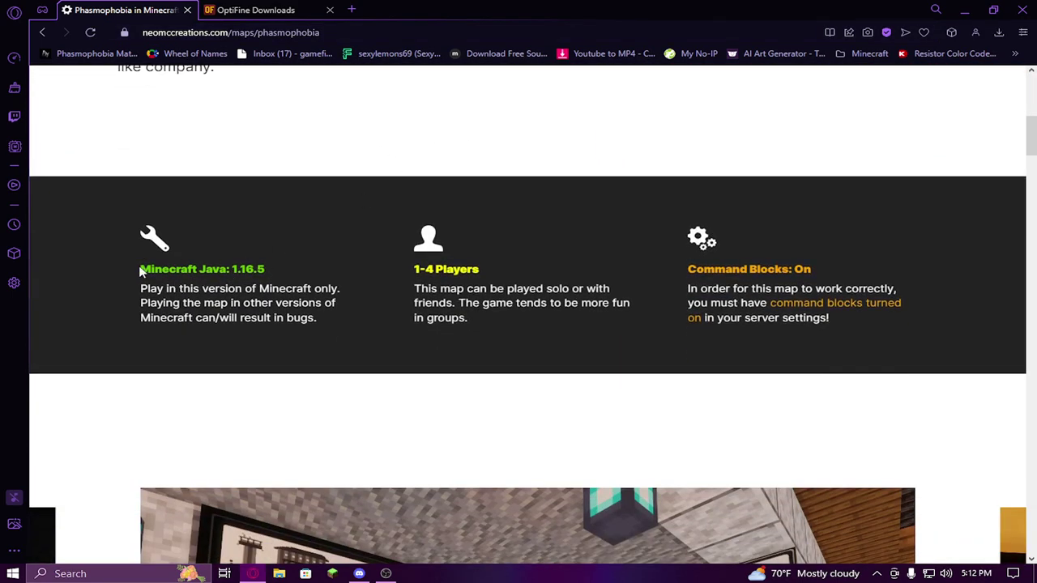
left_click_drag(139, 272, 949, 340)
left_click(517, 273)
left_click_drag(142, 266, 912, 321)
left_click(921, 325)
Search the web for 'feather client' in a new tab
left_click(353, 10)
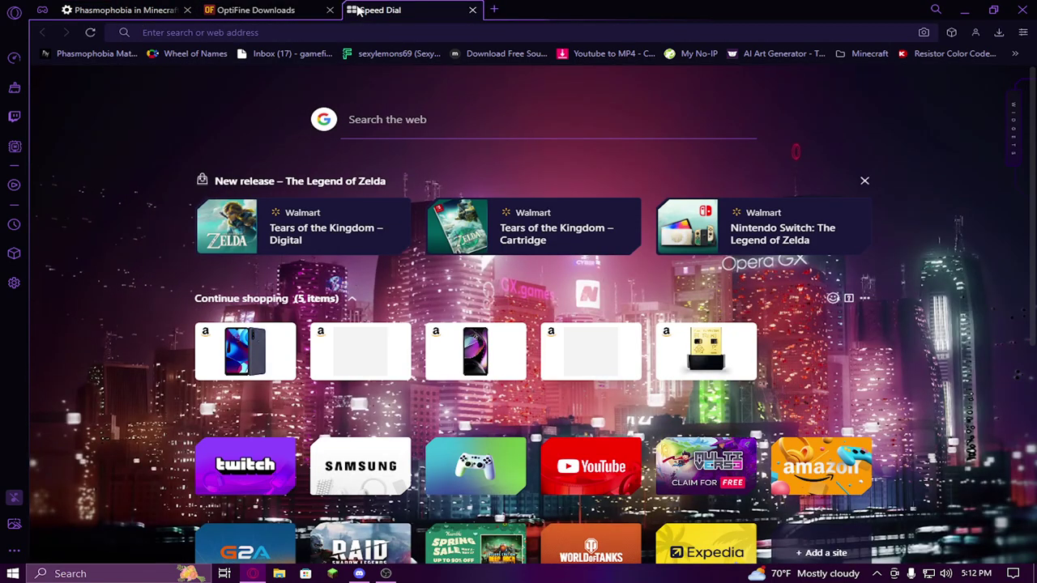
type("fle")
key("BackSpace")
key("BackSpace")
type("e")
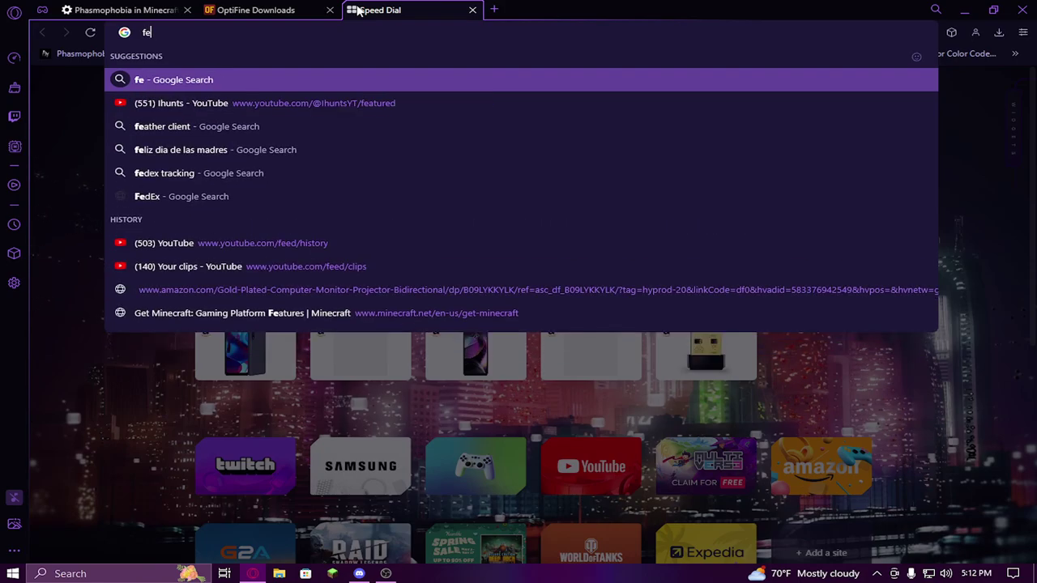
type("ather client")
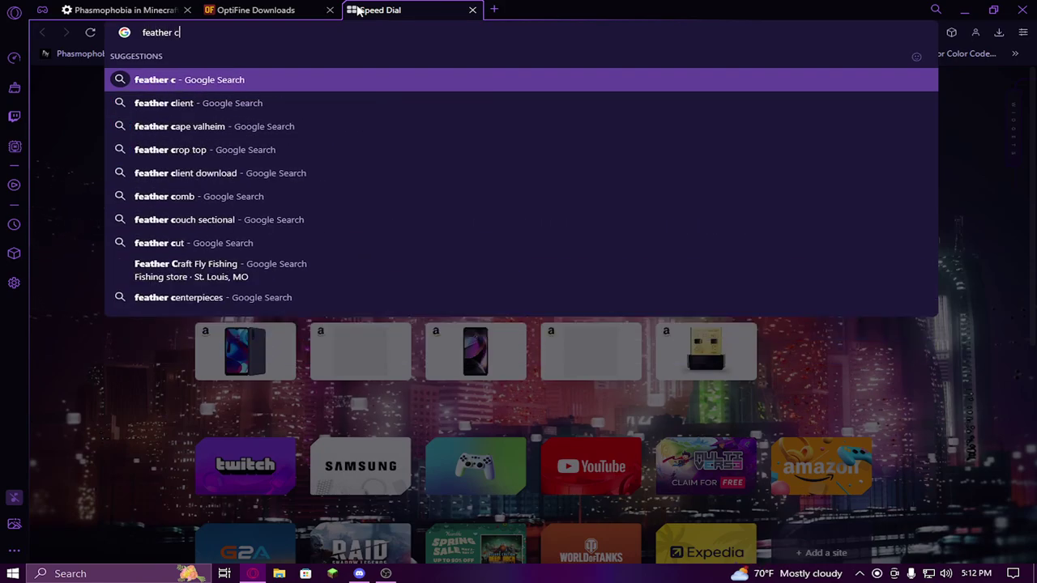
key("Return")
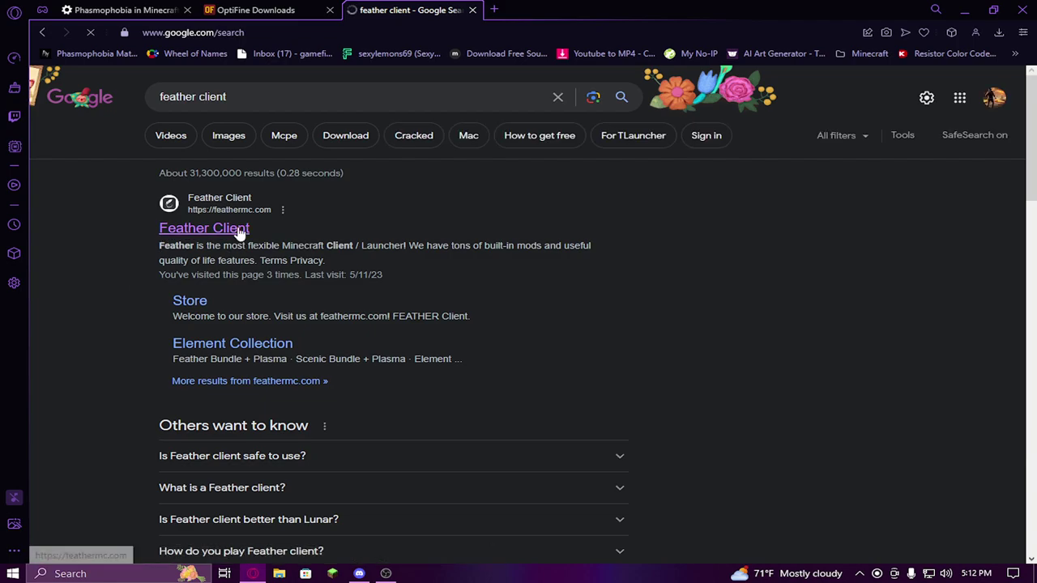
Download Feather Launcher Setup 1.5.4.exe for Windows from feathermc.com into Downloads
left_click(240, 223)
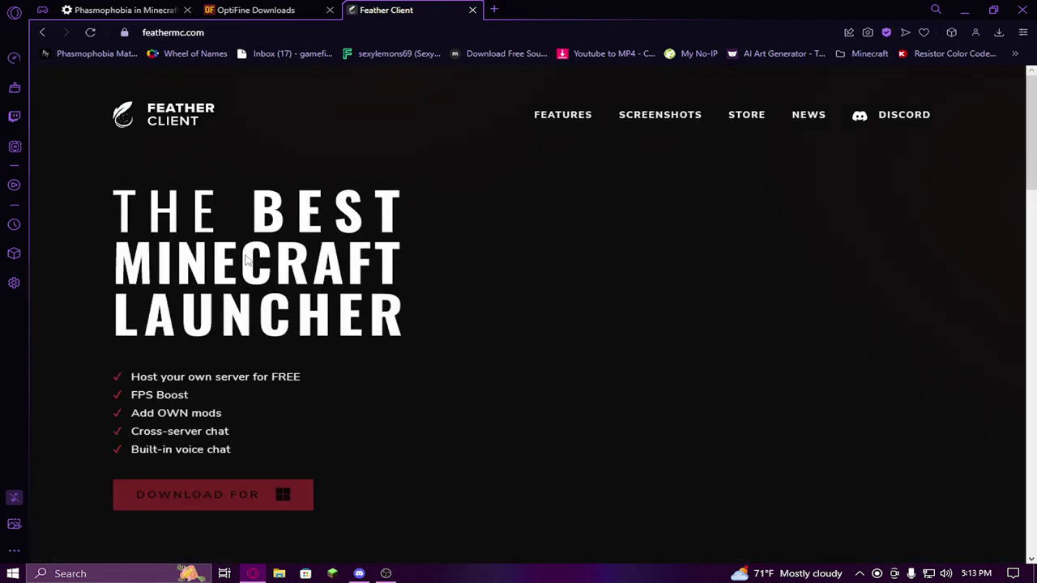
scroll(308, 273, "down", 1)
scroll(361, 277, "up", 1)
scroll(334, 276, "down", 2)
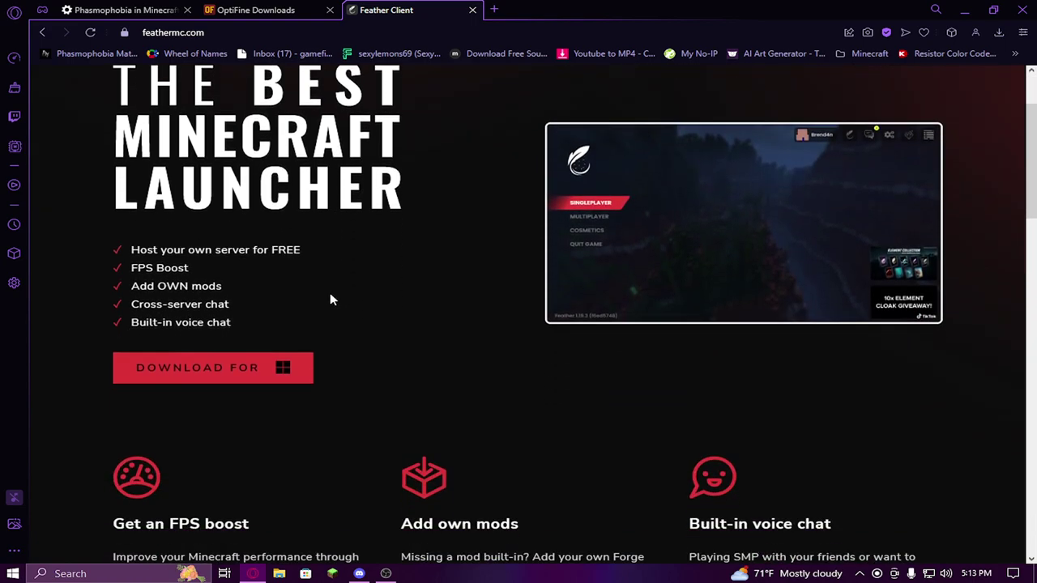
left_click(231, 365)
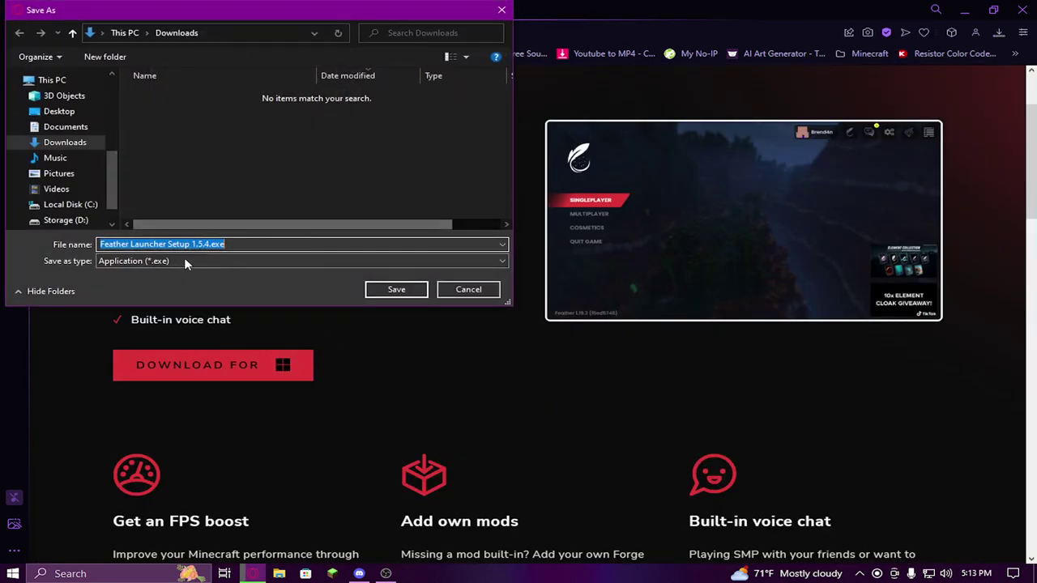
left_click(411, 293)
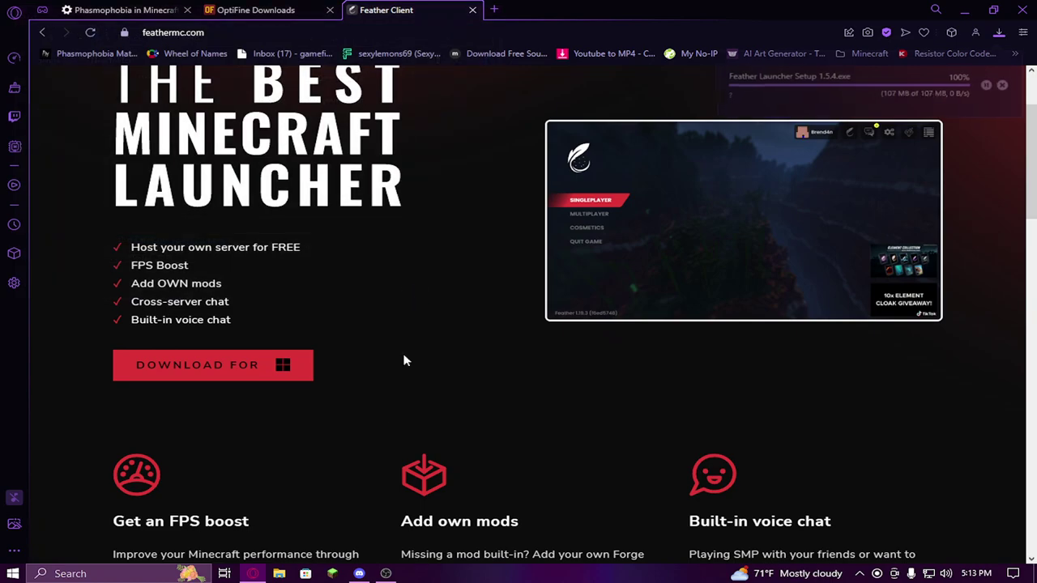
Run Feather Launcher Setup 1.5.4.exe from the Downloads folder
left_click(279, 573)
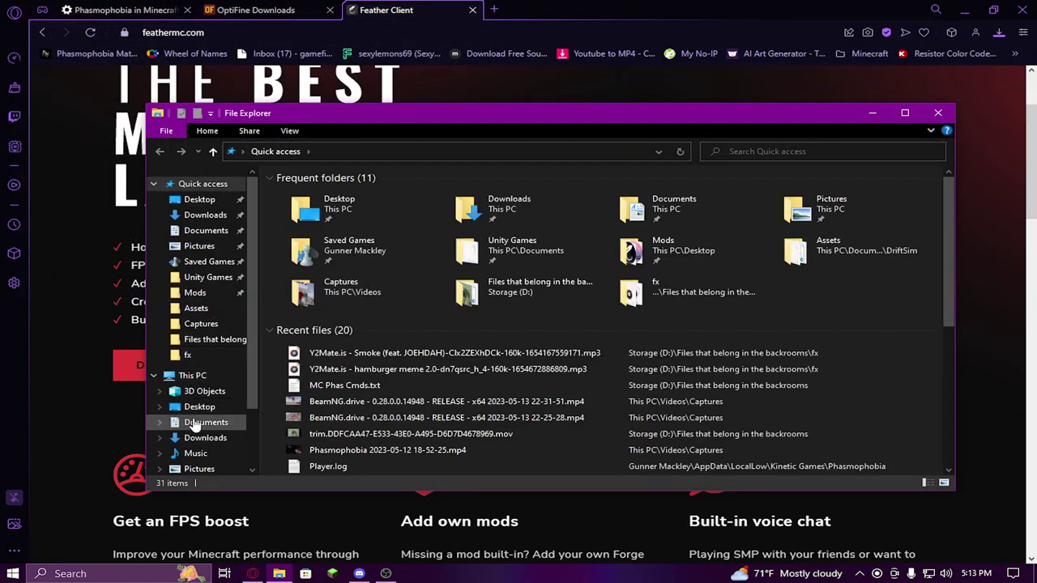
left_click(202, 437)
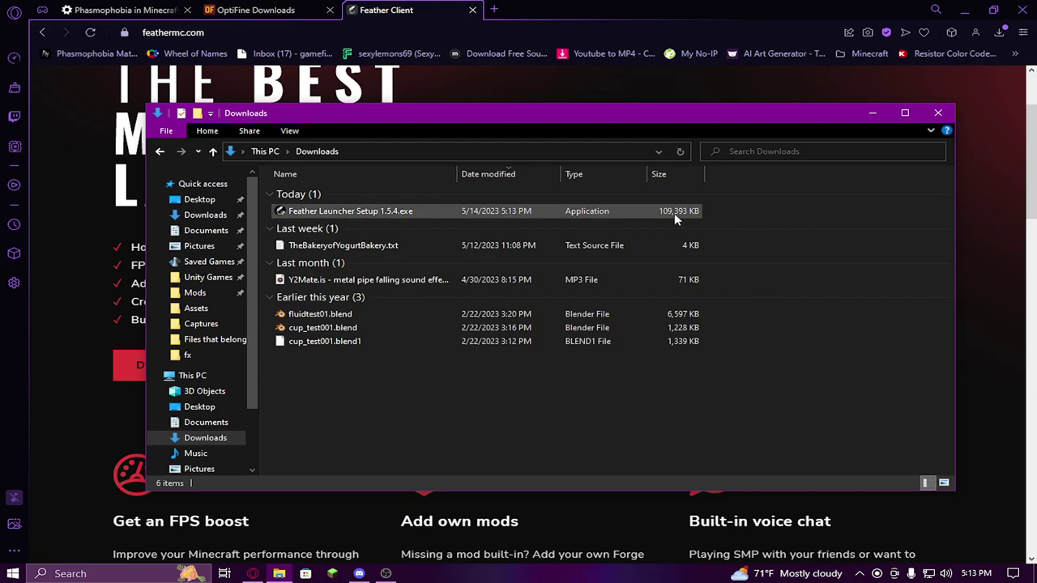
left_click(511, 211)
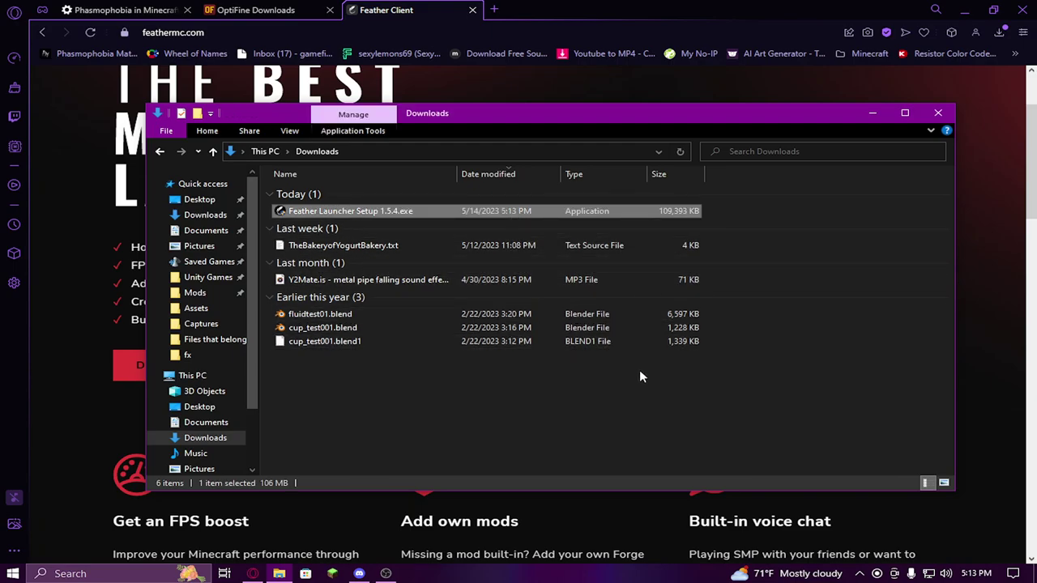
left_click(730, 392)
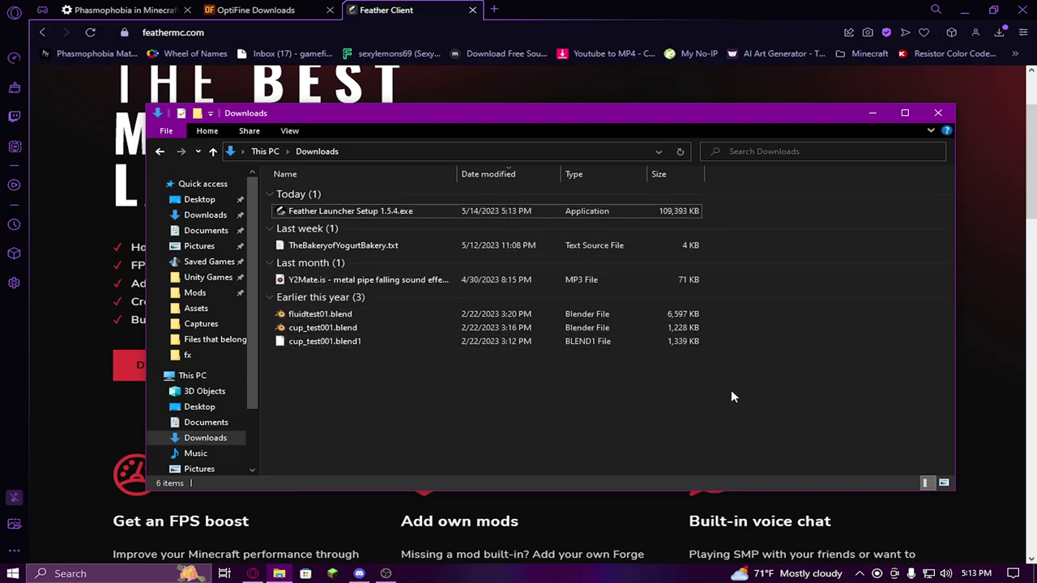
double_click(330, 211)
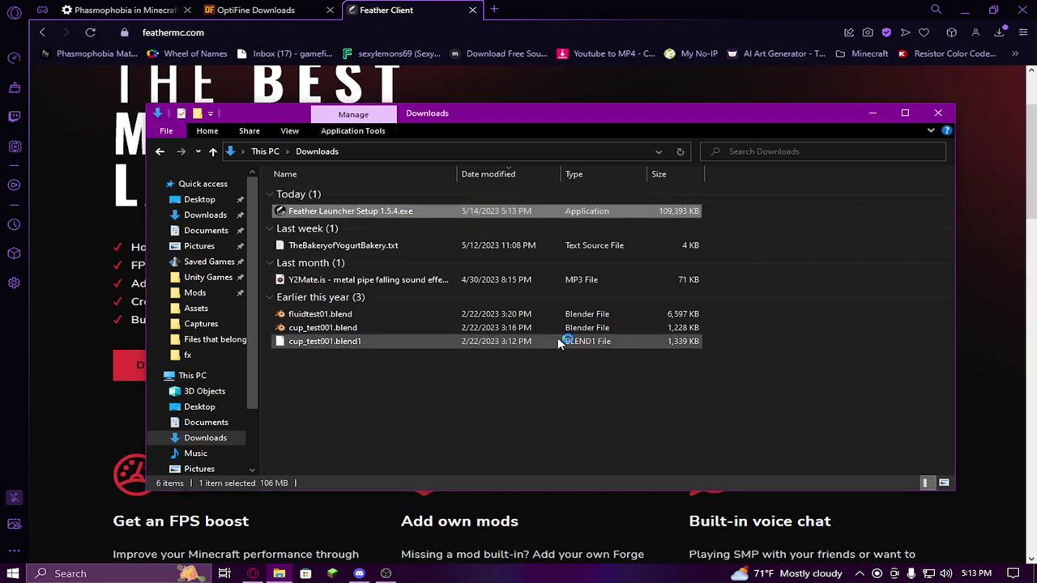
left_click(523, 396)
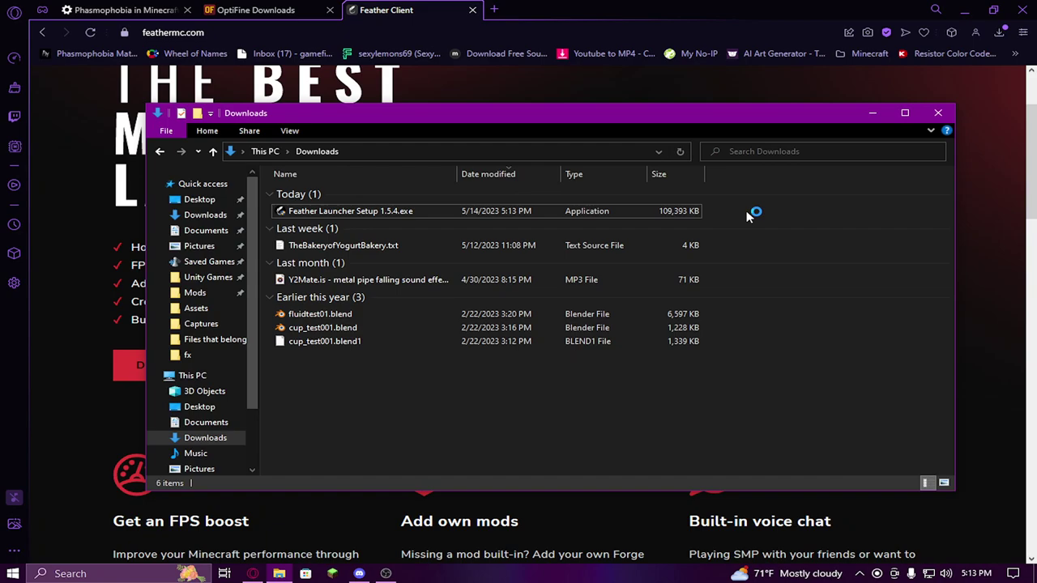
double_click(555, 213)
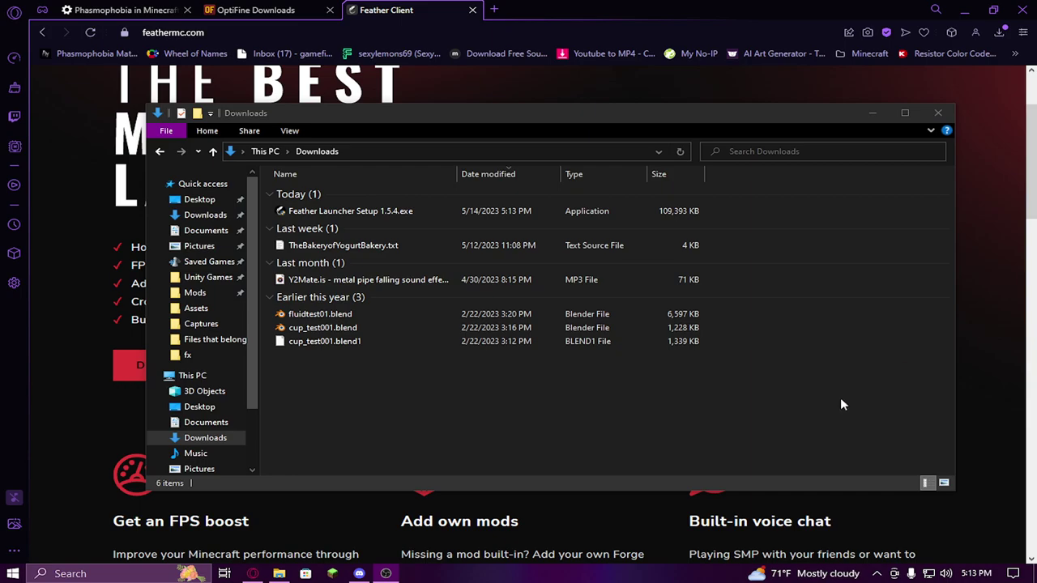
Delete the installer file and close the Downloads window
left_click(683, 212)
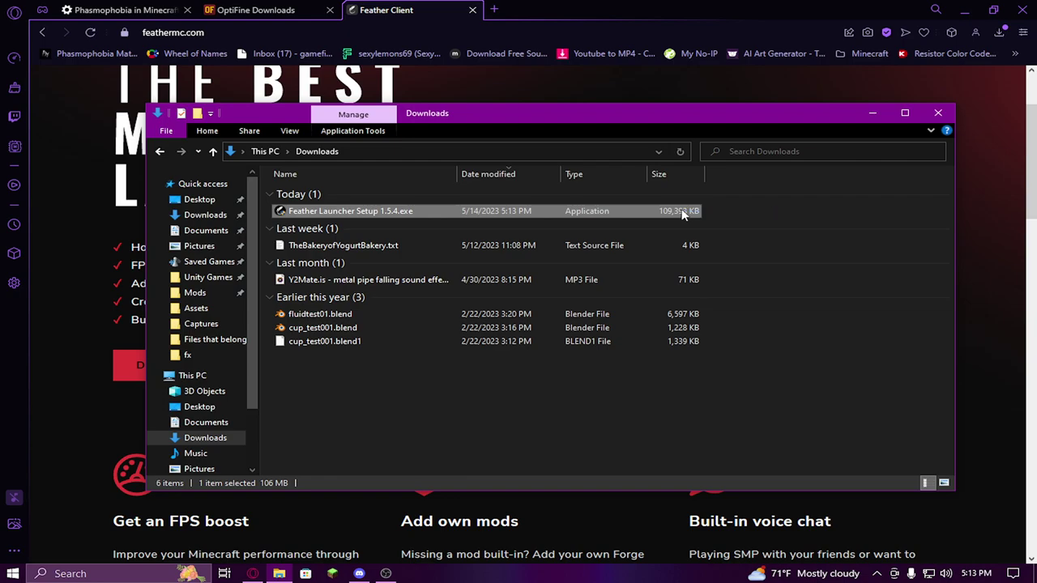
key("Delete")
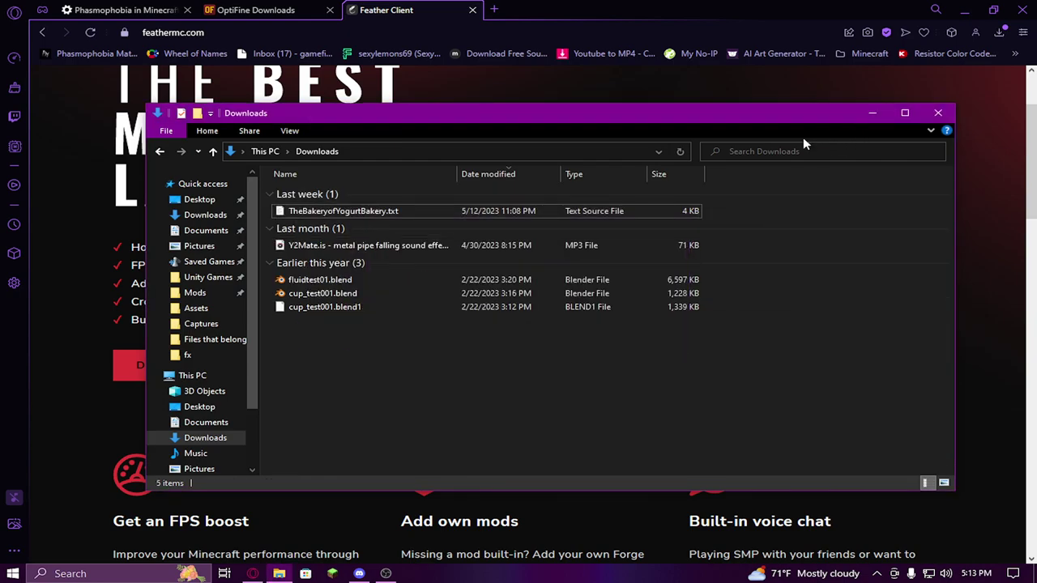
left_click(936, 114)
Launch Feather Launcher by searching 'feather' in Windows search
left_click(964, 10)
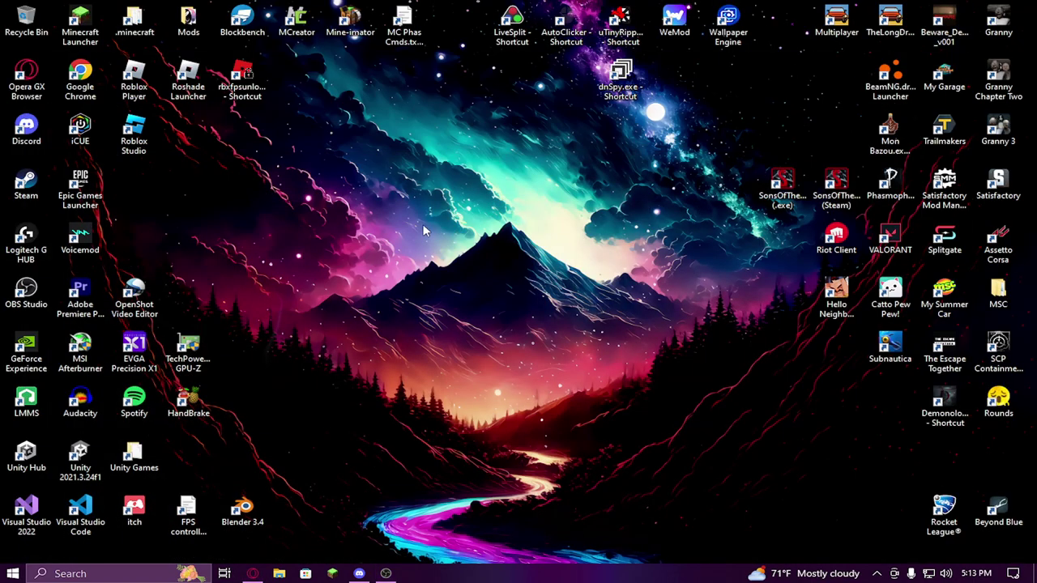
key("super")
type("feather")
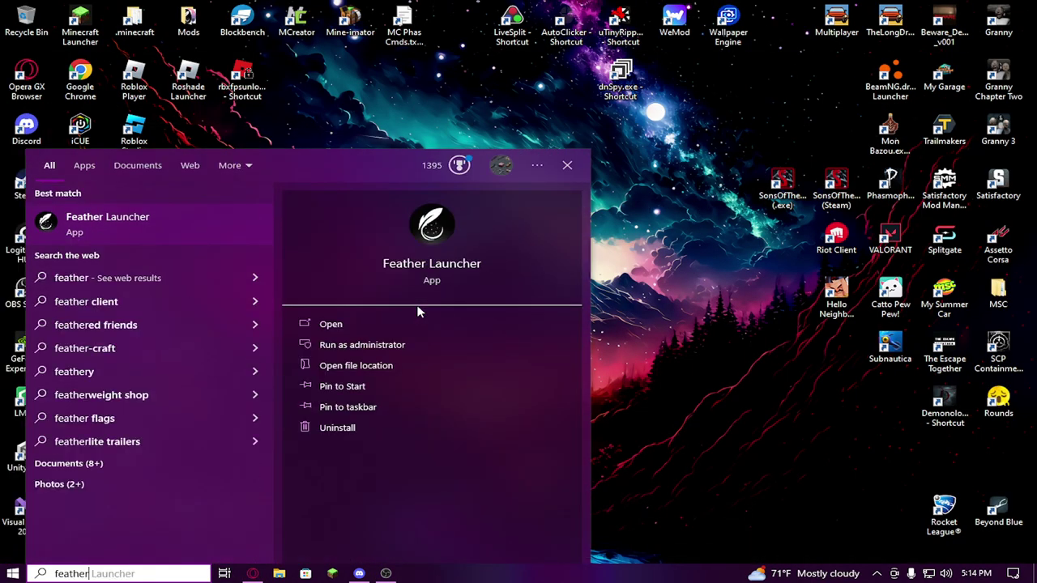
key("Return")
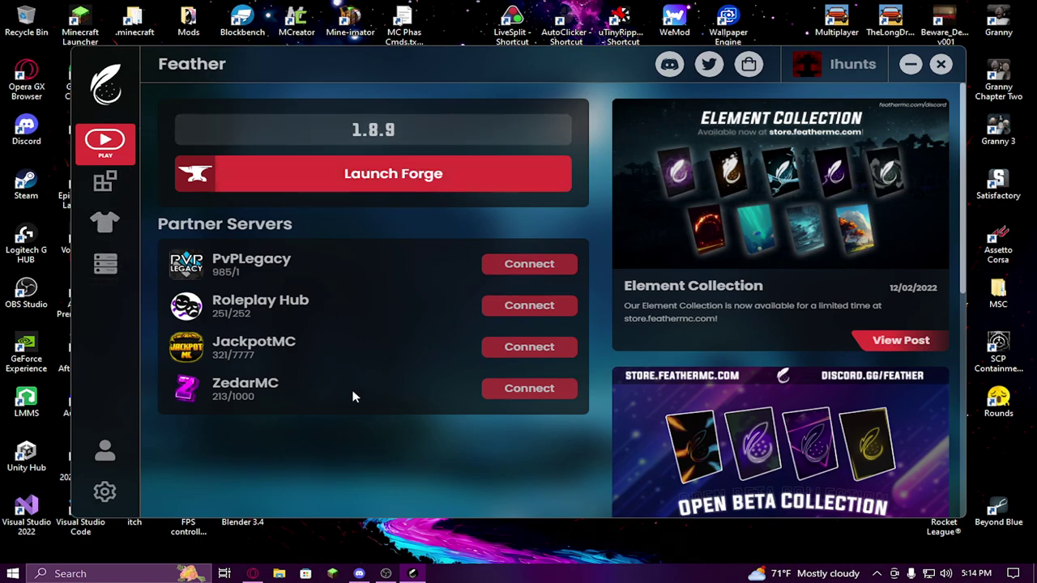
Create a new custom server named Tutorial with proxy hostname TutorialMCserver
left_click(111, 274)
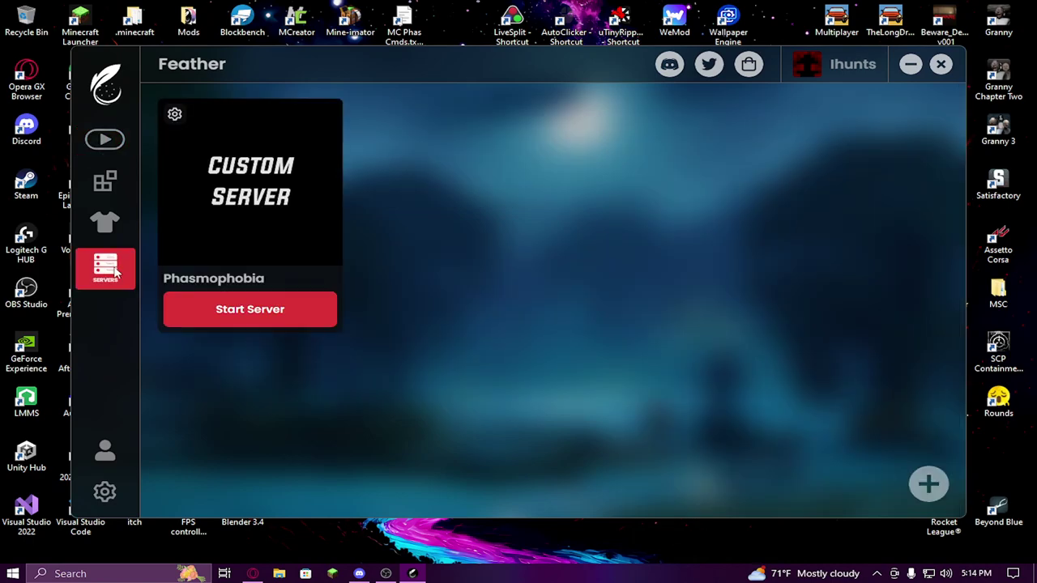
left_click(929, 485)
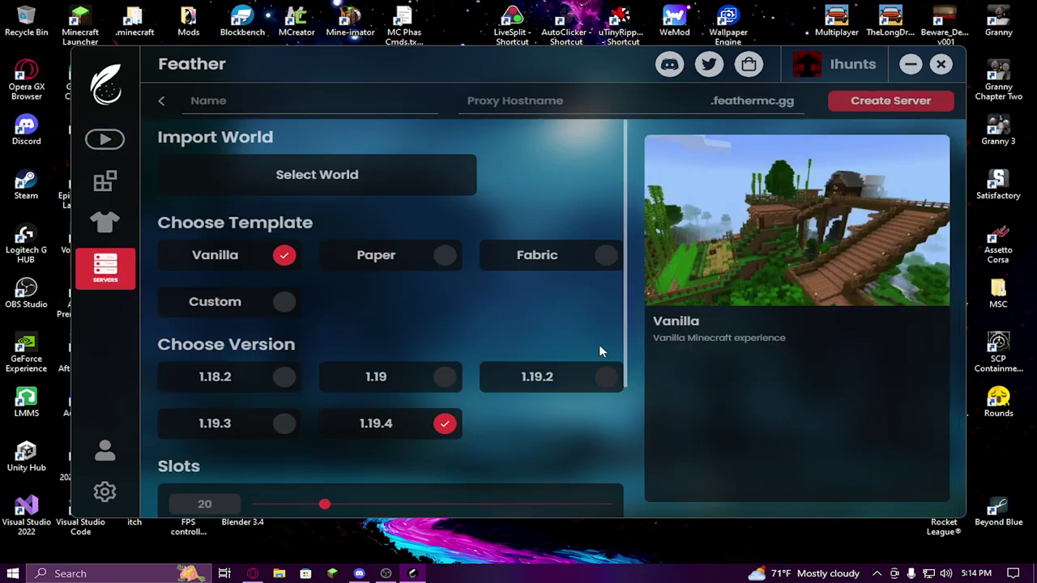
left_click(294, 109)
type("ohdfkisjewri")
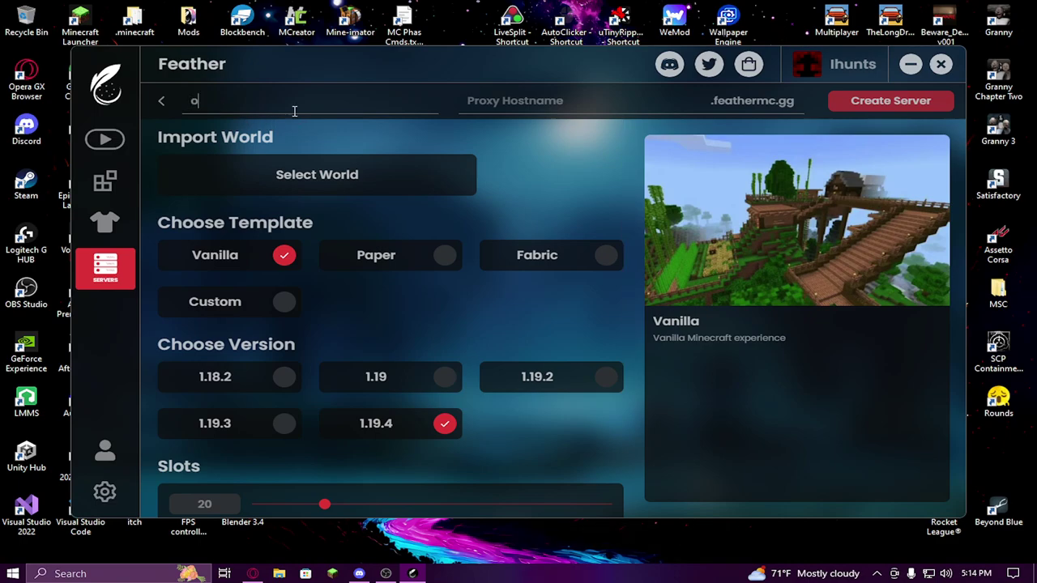
key("BackSpace")
key("BackSpace")
key("BackSpace")
key("BackSpace")
key("BackSpace")
key("BackSpace")
key("BackSpace")
key("BackSpace")
key("BackSpace")
key("BackSpace")
key("BackSpace")
key("BackSpace")
type("Test")
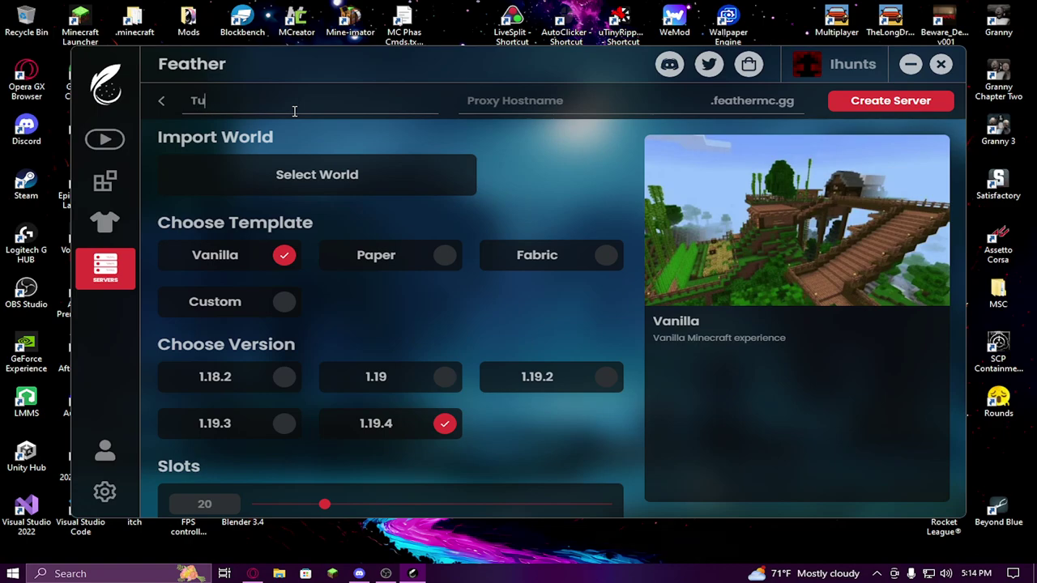
type("Tutorial")
left_click(531, 101)
type("Tutoria")
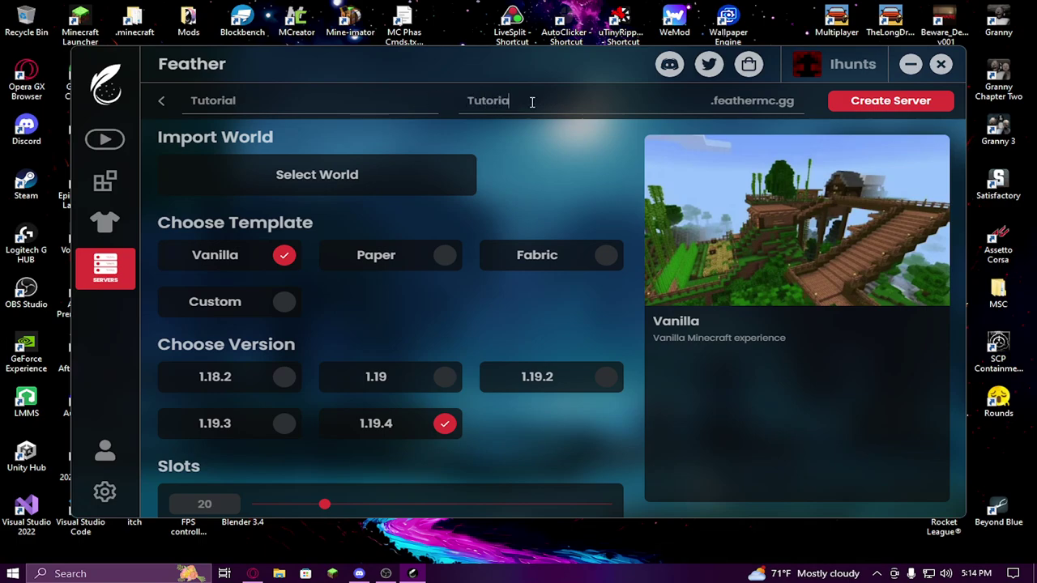
type("lMCserver")
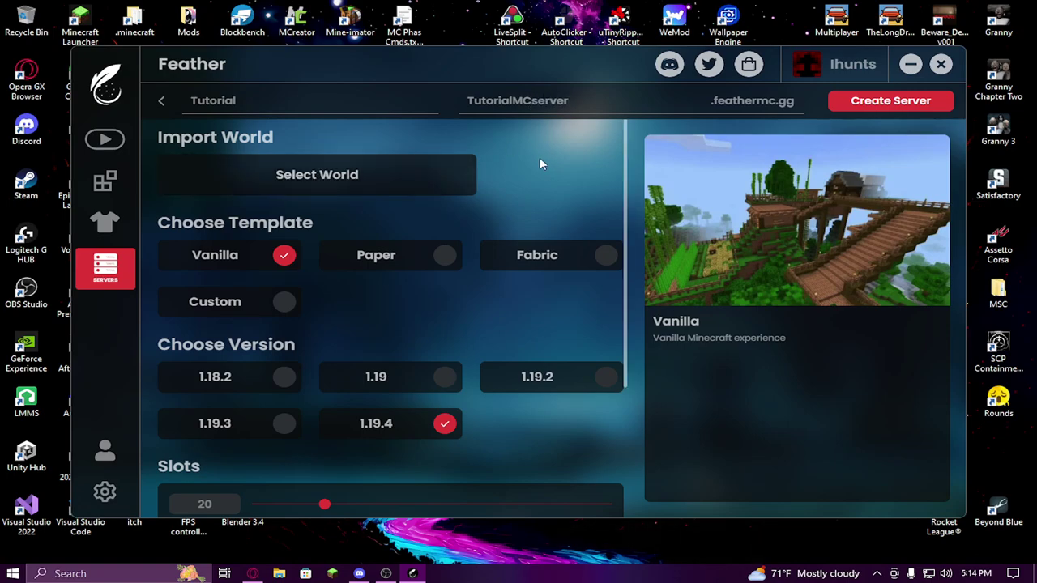
Choose the Custom template and set 8 player slots and 8000 MB RAM
left_click(288, 304)
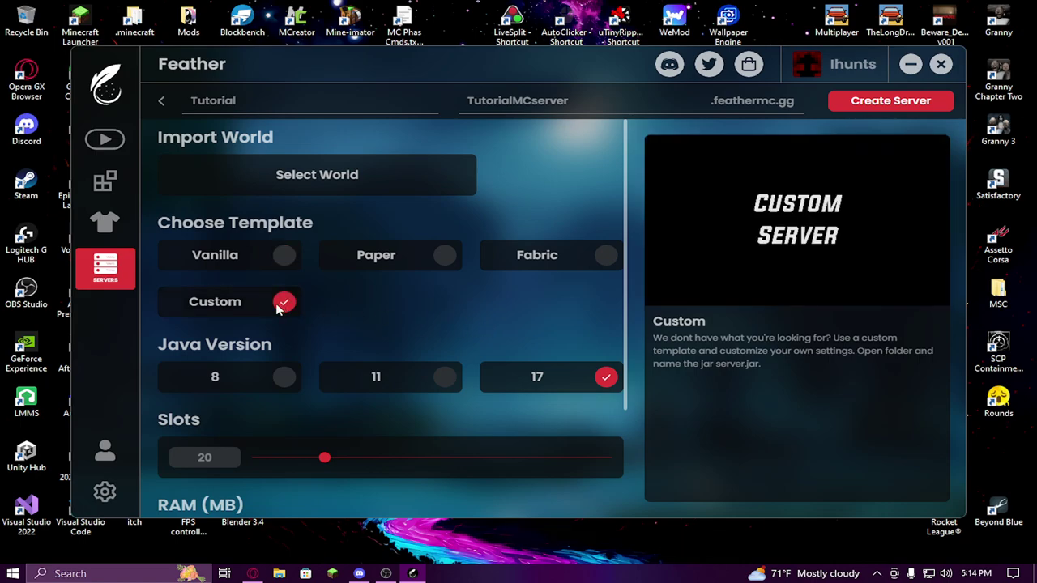
scroll(336, 322, "down", 2)
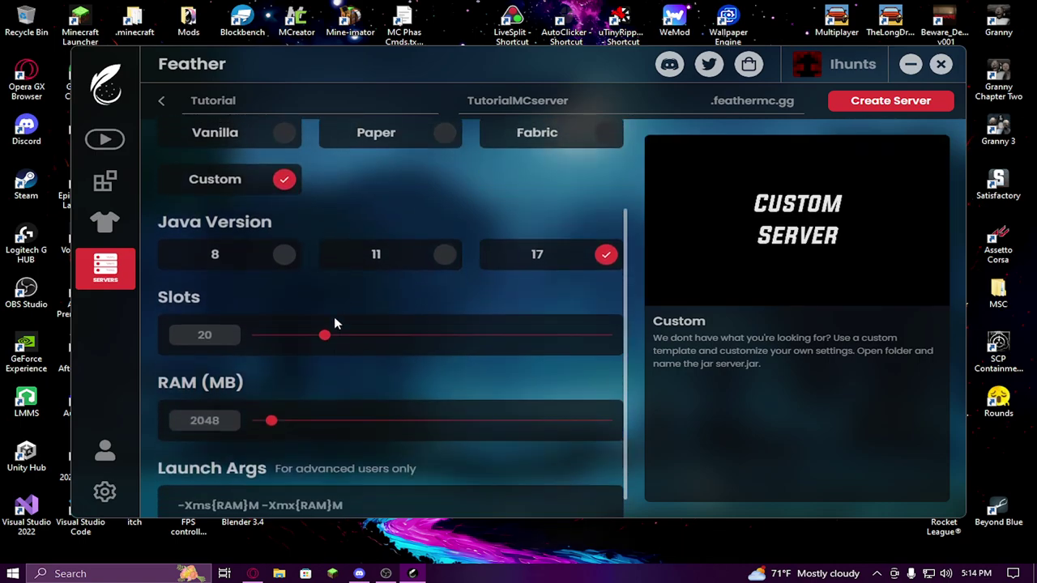
left_click(223, 328)
key("BackSpace")
type("8")
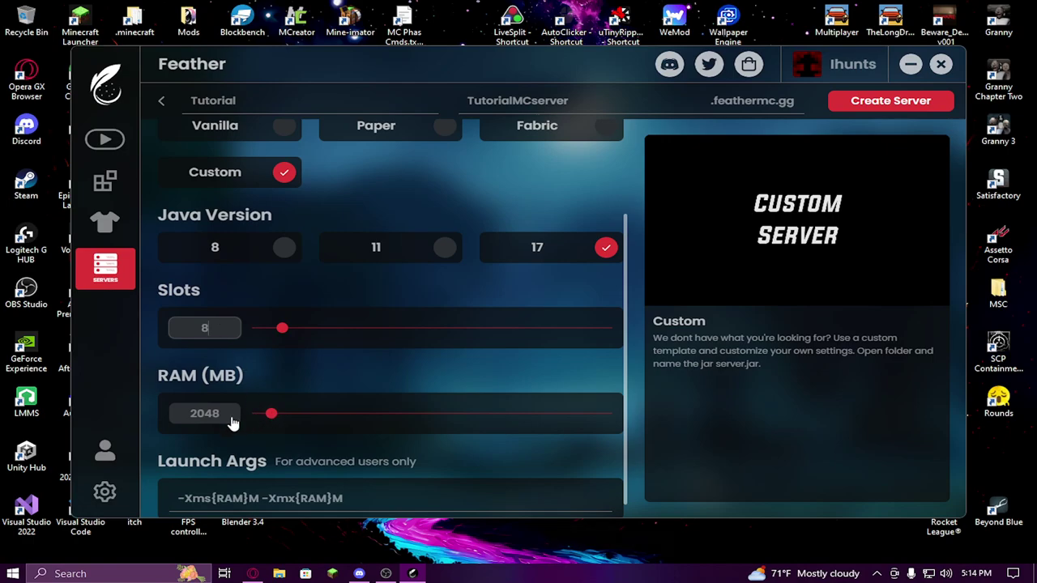
left_click_drag(232, 421, 167, 419)
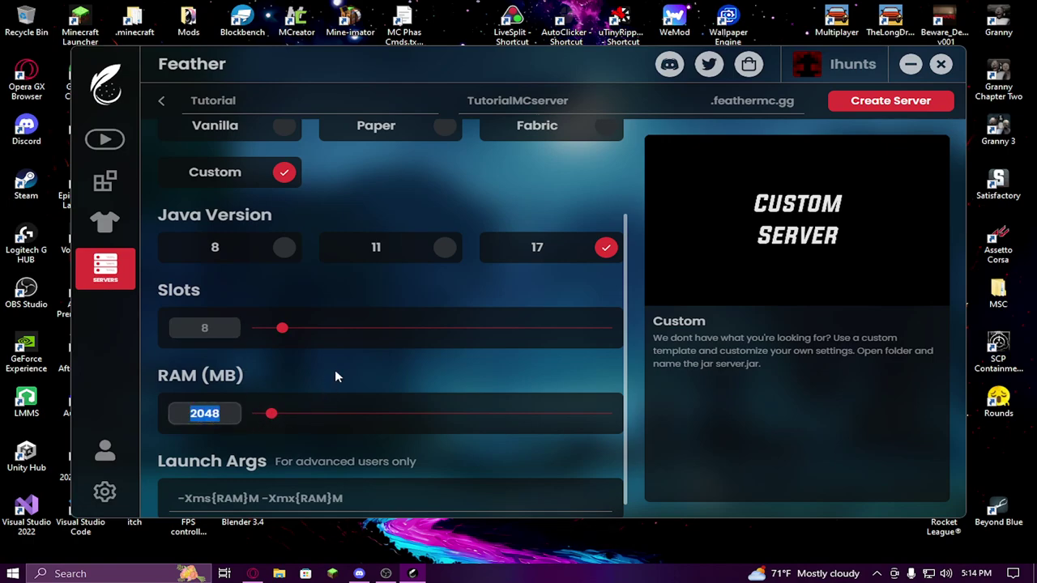
type("8000")
scroll(340, 381, "down", 1)
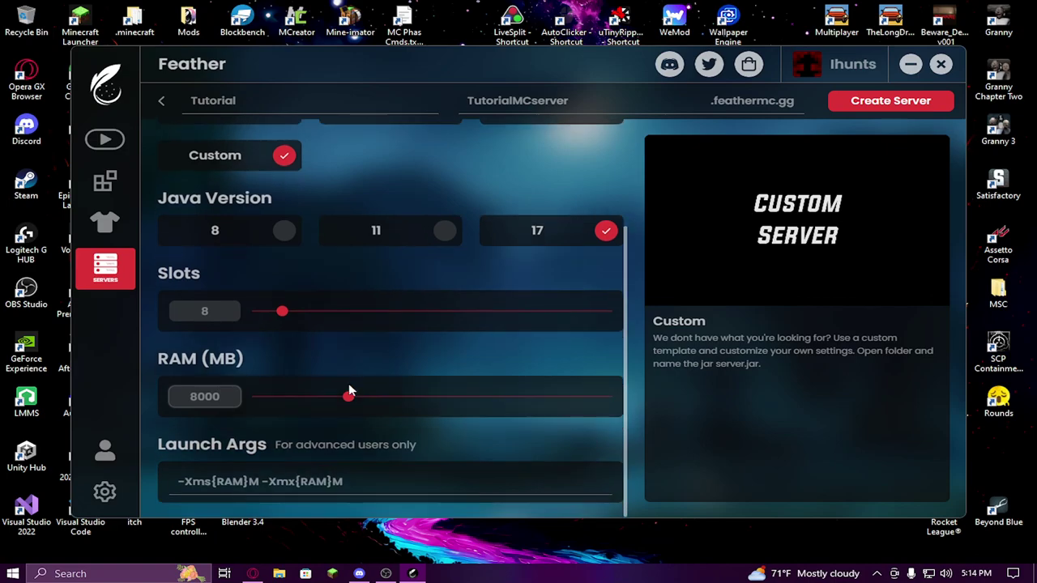
scroll(346, 481, "up", 4)
scroll(413, 417, "down", 1)
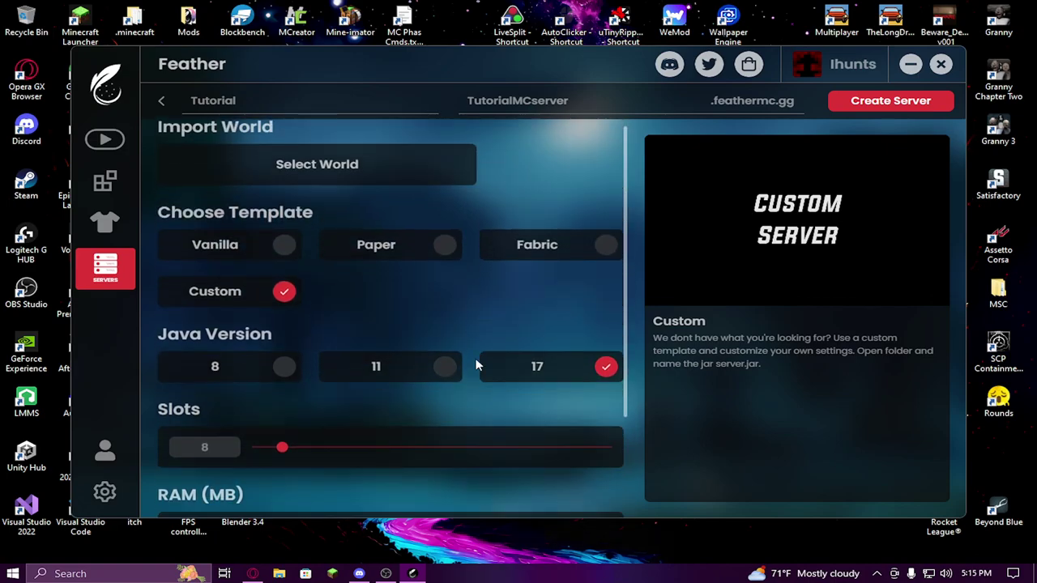
scroll(389, 332, "up", 1)
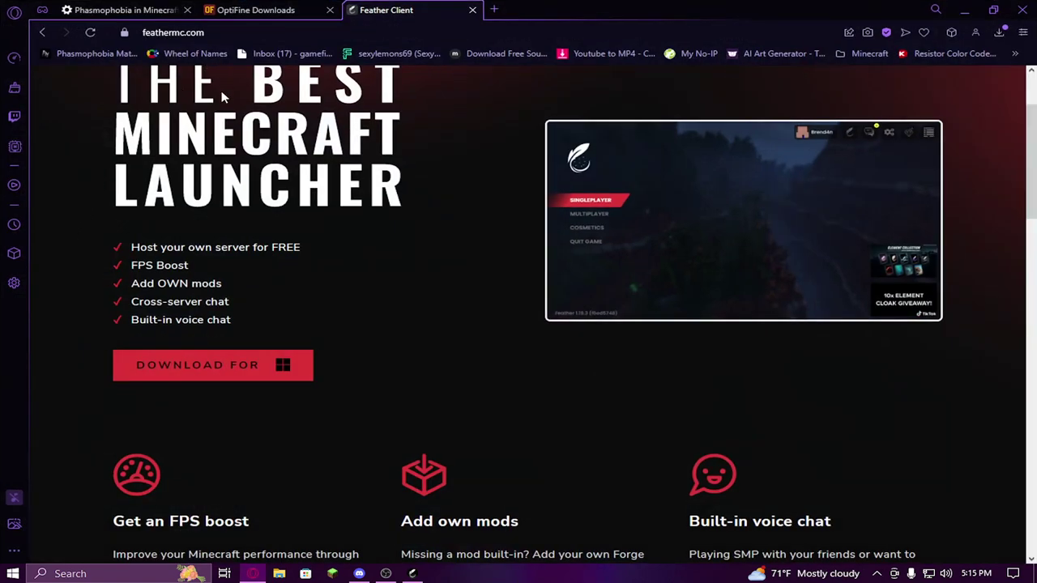
Close the Feather Client tab and scroll the Phasmophobia page to its Download section
left_click(157, 10)
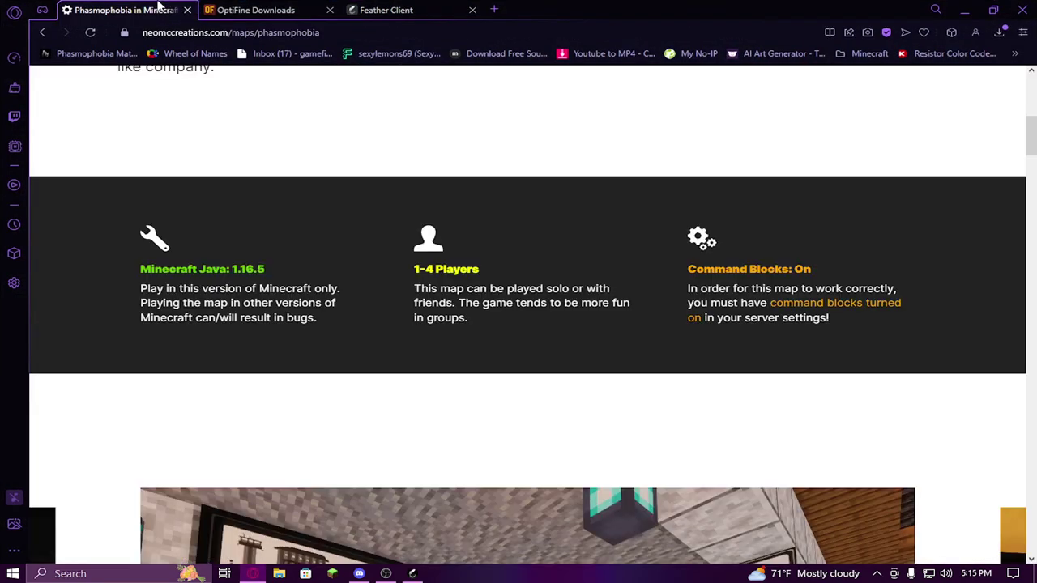
left_click(472, 10)
scroll(158, 81, "up", 1)
scroll(154, 89, "up", 4)
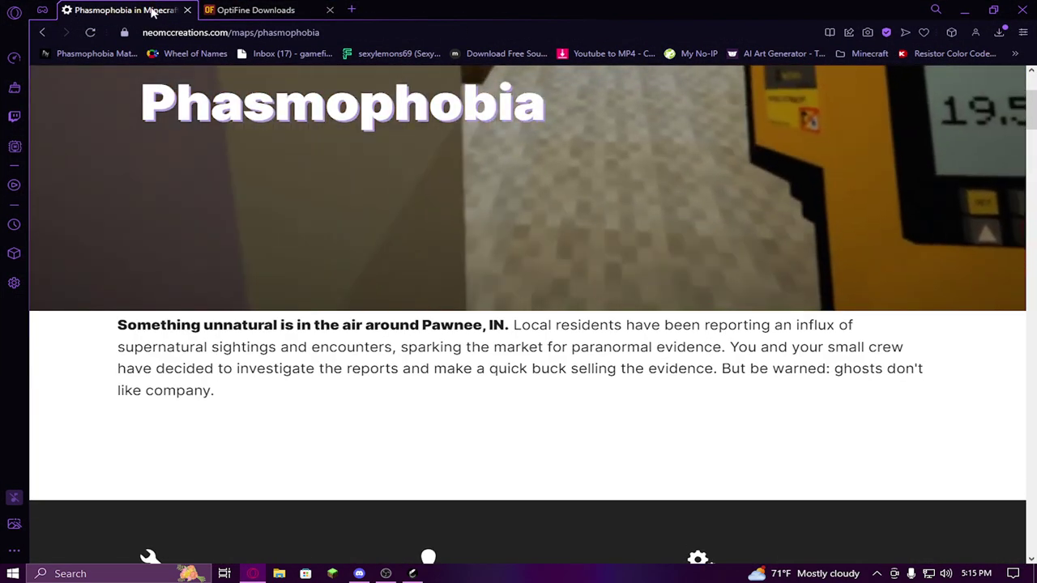
scroll(303, 134, "down", 7)
scroll(303, 140, "down", 20)
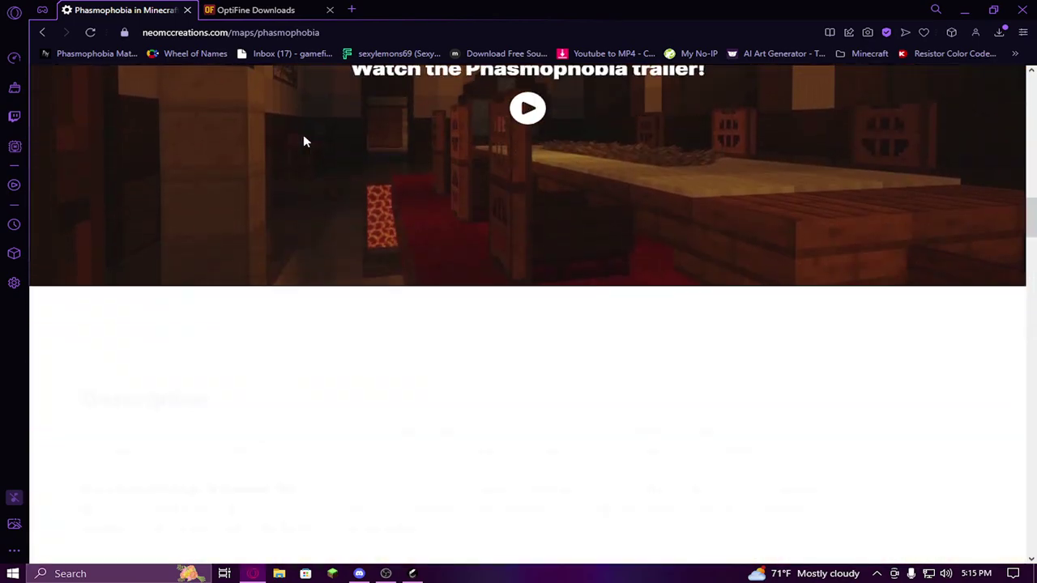
scroll(303, 140, "down", 5)
scroll(303, 139, "up", 2)
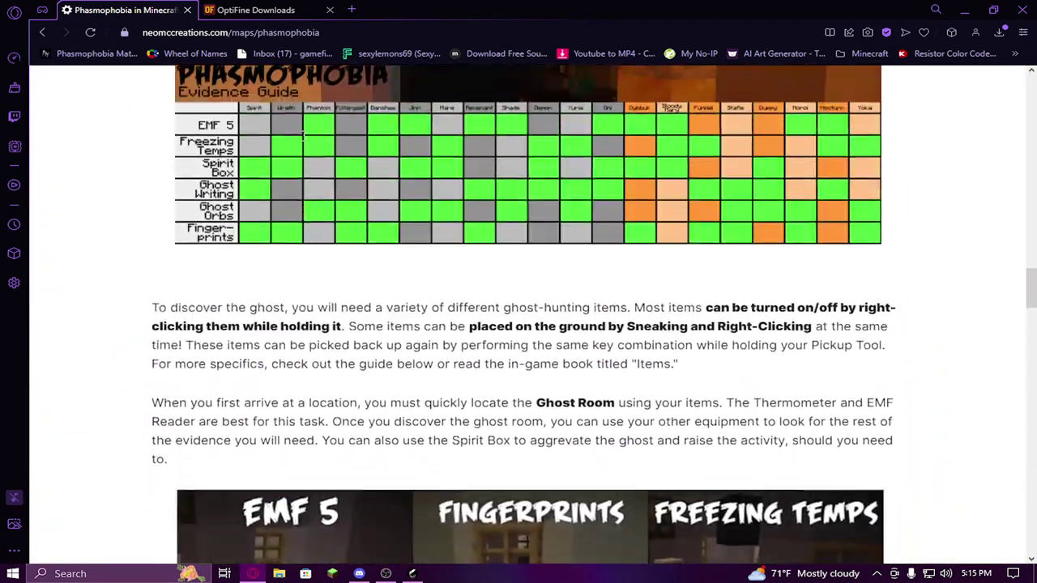
scroll(303, 139, "down", 12)
scroll(302, 139, "down", 6)
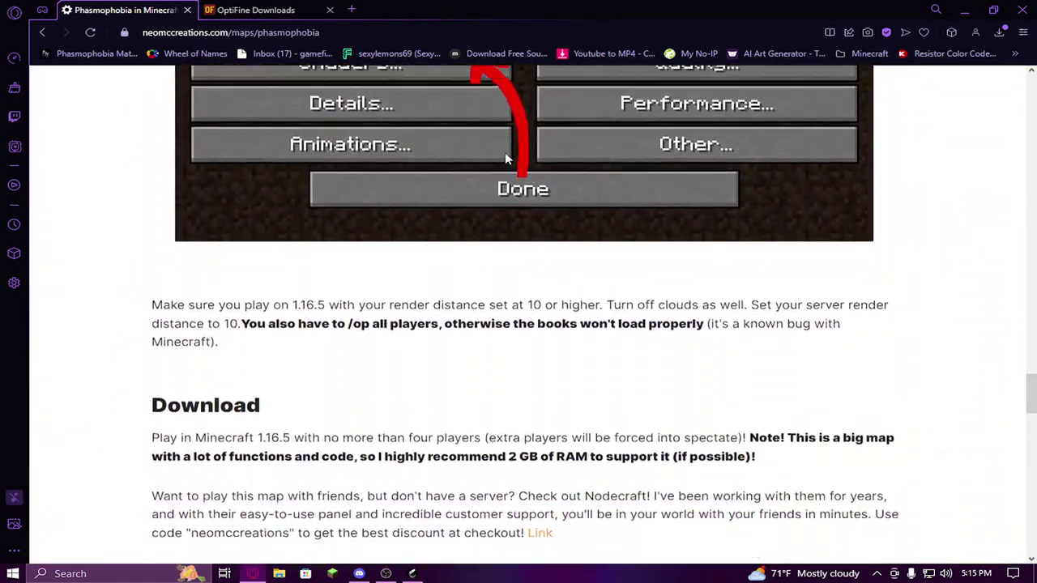
scroll(302, 139, "up", 4)
scroll(301, 139, "down", 3)
scroll(418, 151, "down", 5)
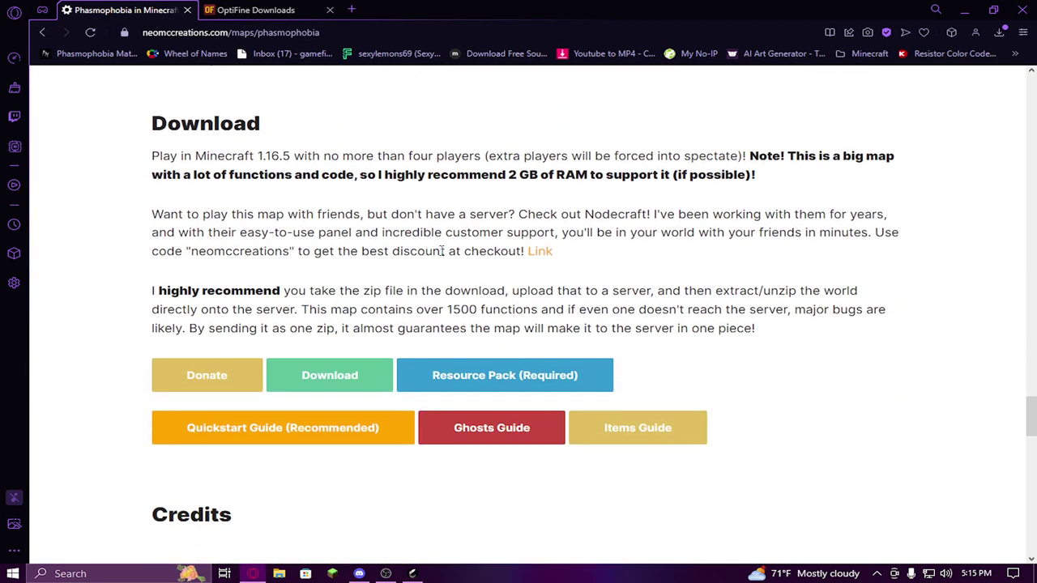
scroll(419, 150, "up", 2)
scroll(363, 390, "down", 1)
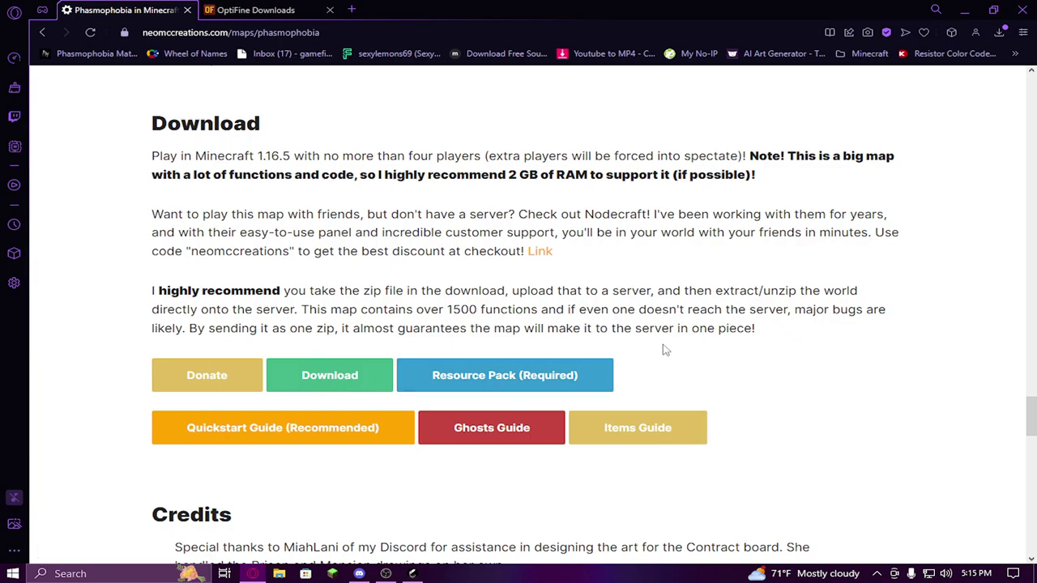
Open the map's Google Drive download folder, closing the duplicate Drive tab
left_click(329, 375)
left_click(113, 10)
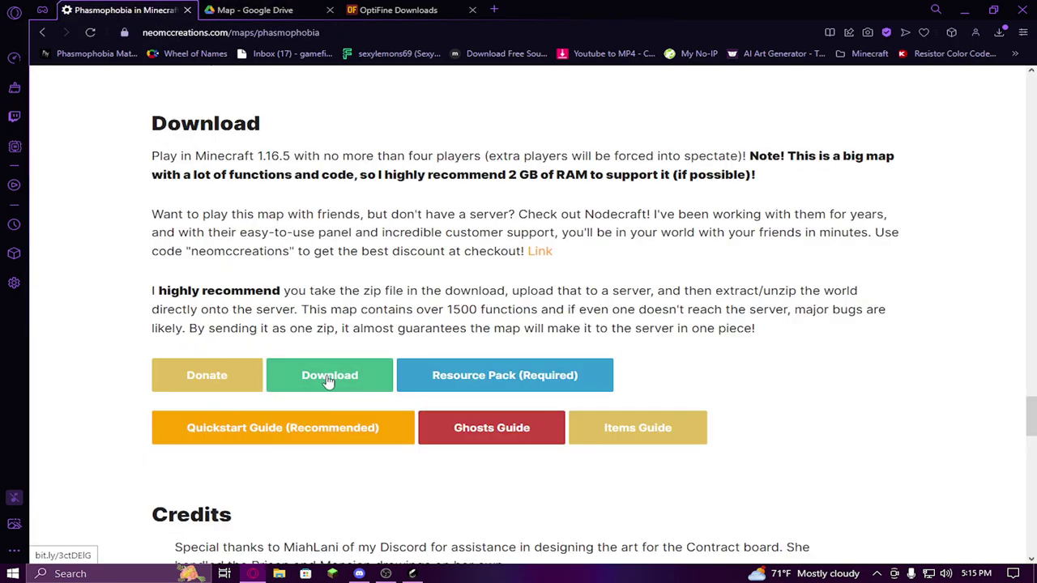
left_click(326, 381)
left_click(472, 10)
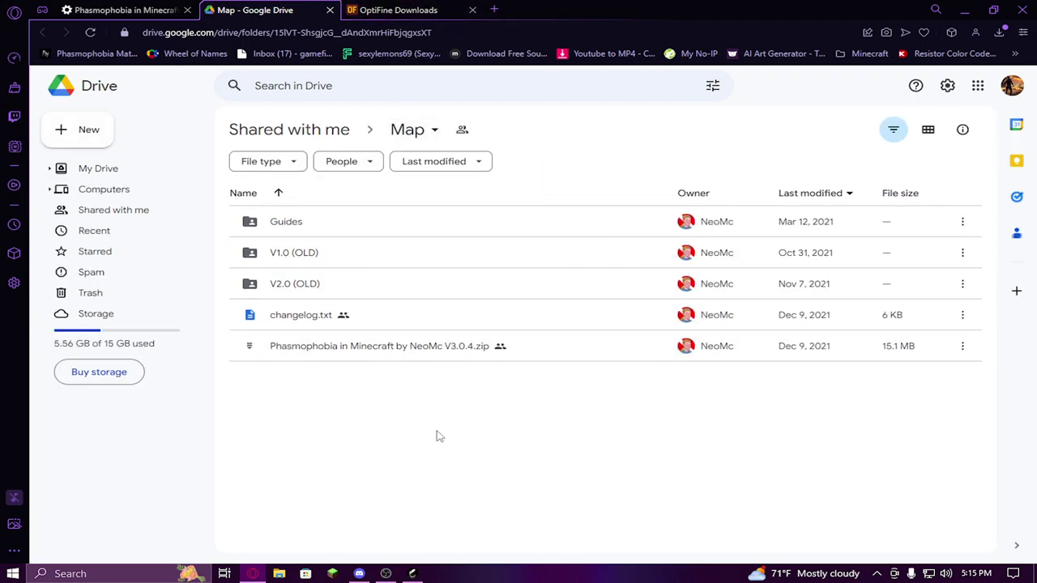
Download Phasmophobia in Minecraft by NeoMc V3.0.4.zip from the Drive Map folder
left_click(537, 350)
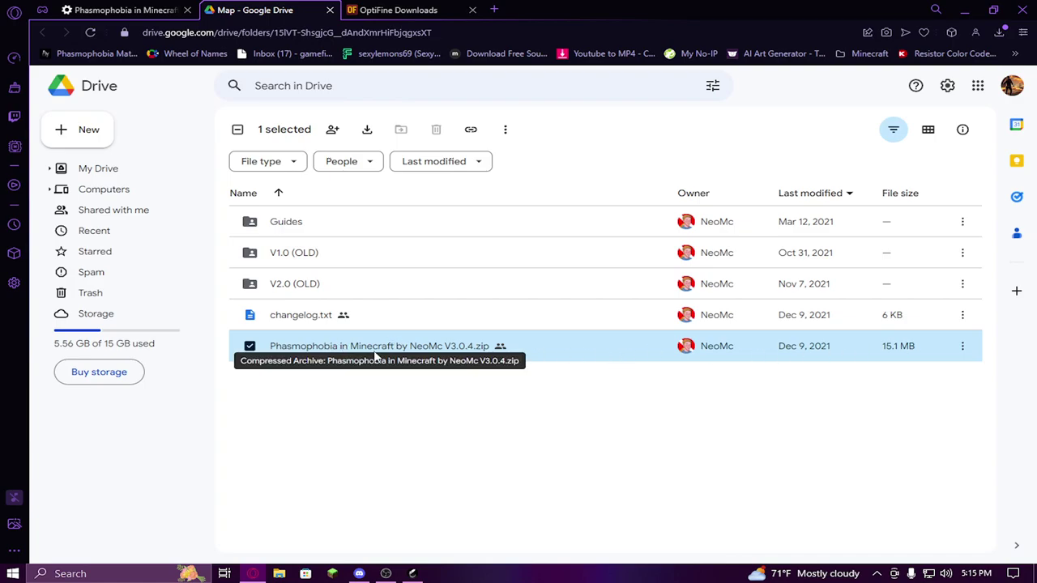
right_click(620, 349)
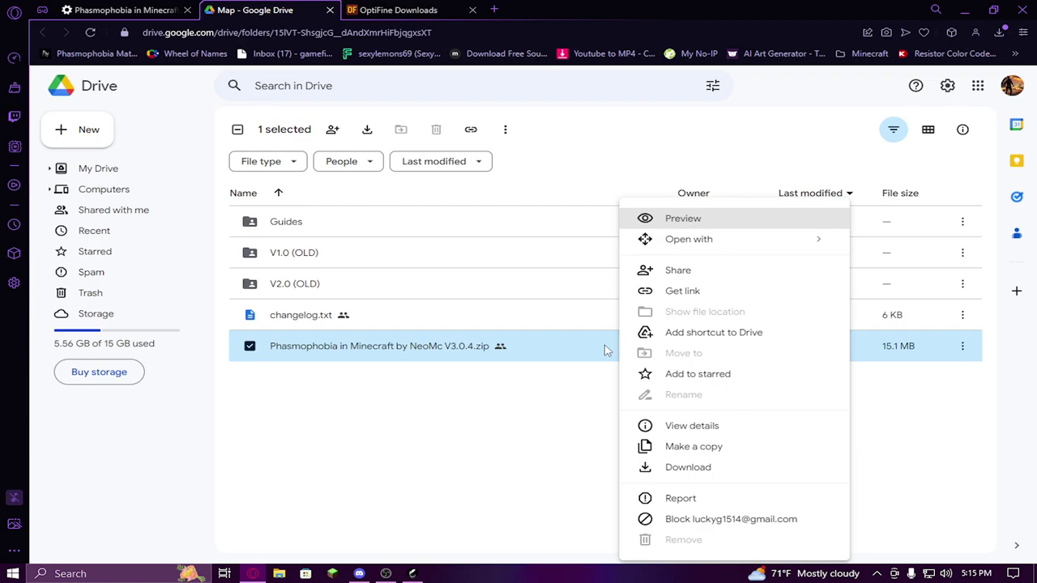
left_click(701, 466)
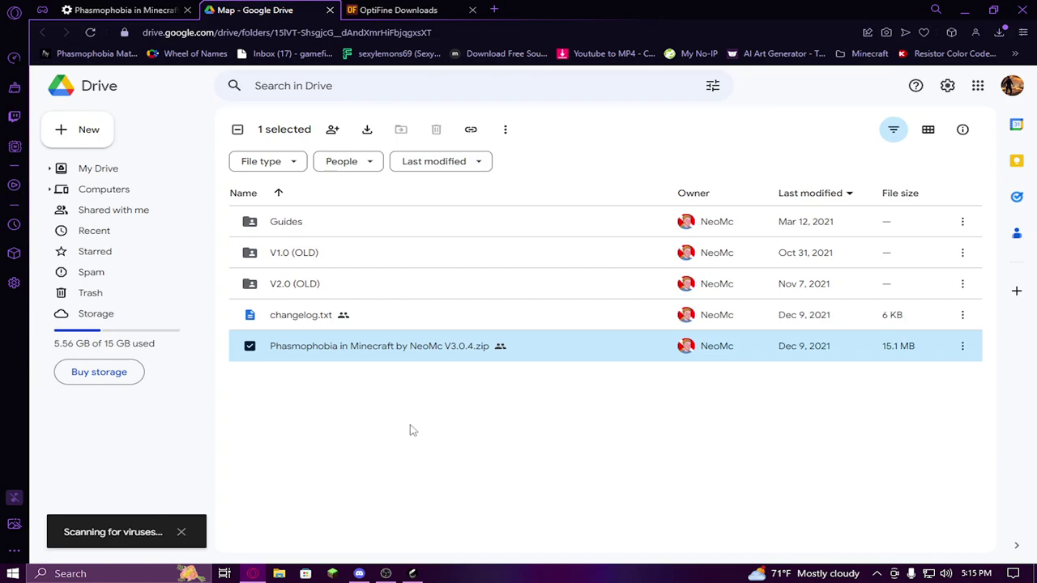
Briefly visit VirusTotal, close it, and check the zip's download progress
left_click(494, 9)
type("virus")
key("Return")
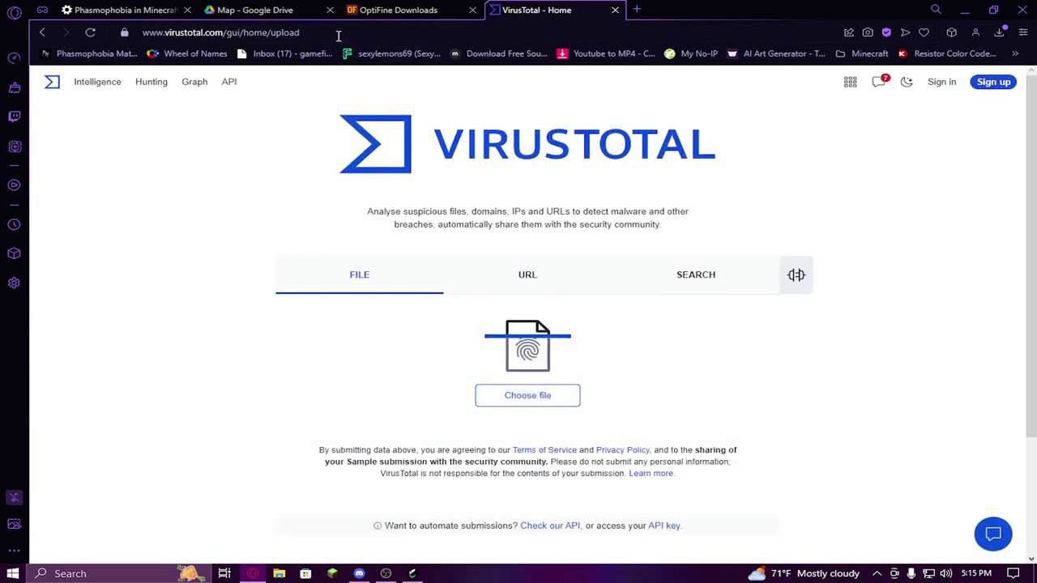
left_click(255, 10)
left_click(615, 9)
left_click(539, 488)
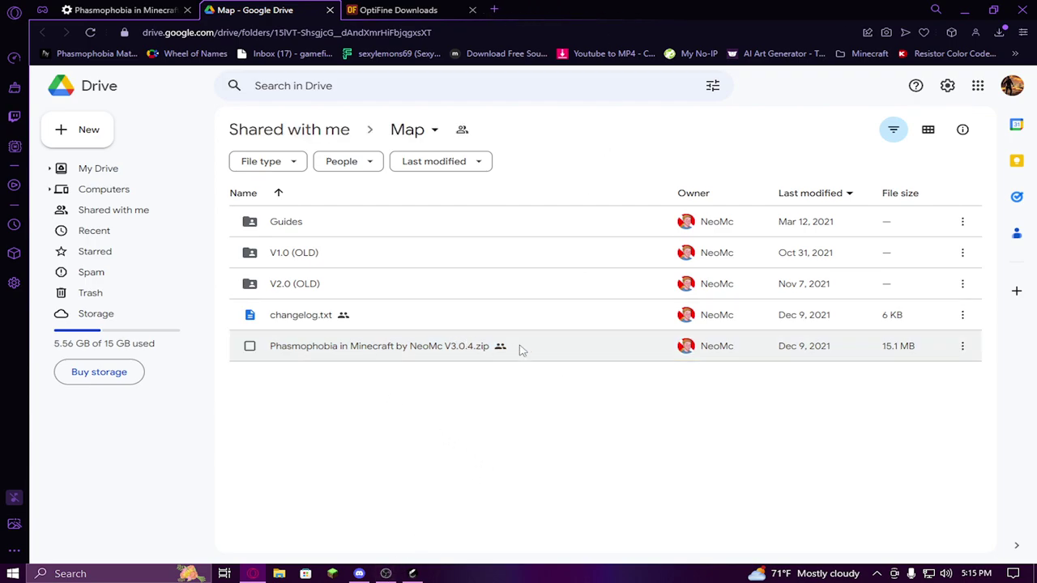
left_click(1000, 34)
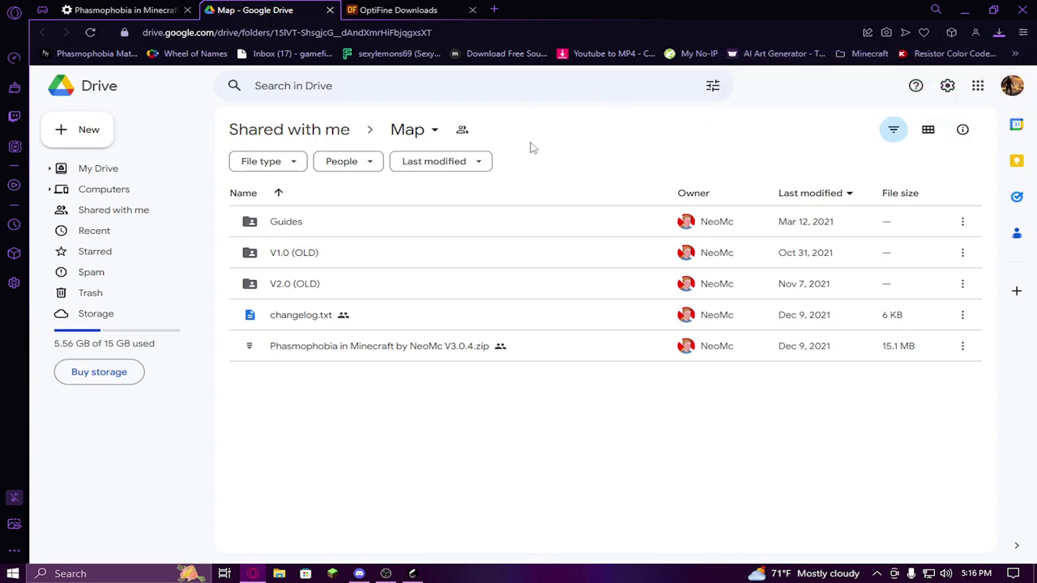
Open the required resource pack's Drive page from the map page and close the old Drive tab
left_click(160, 9)
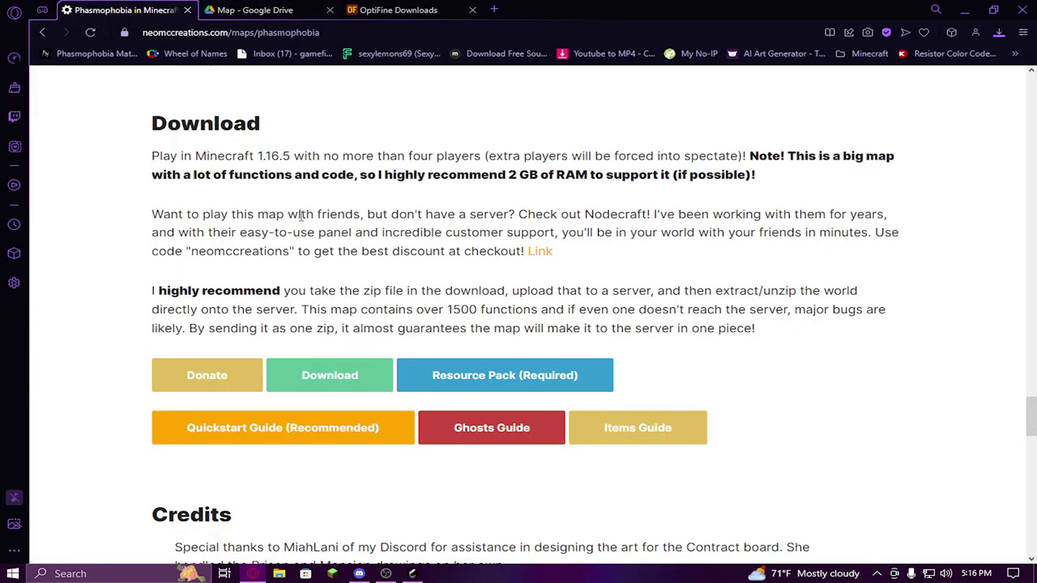
left_click(508, 376)
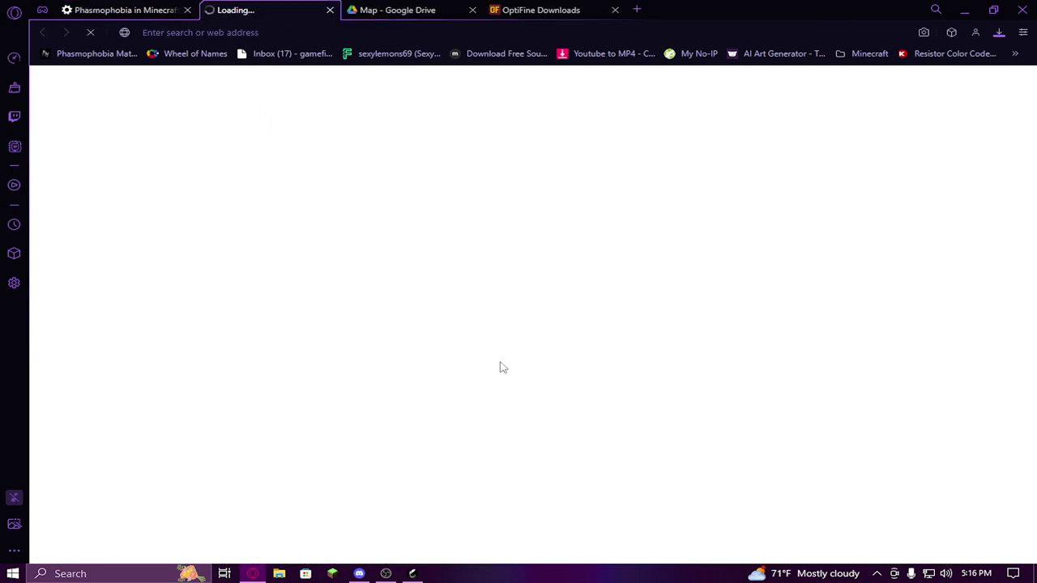
left_click(473, 10)
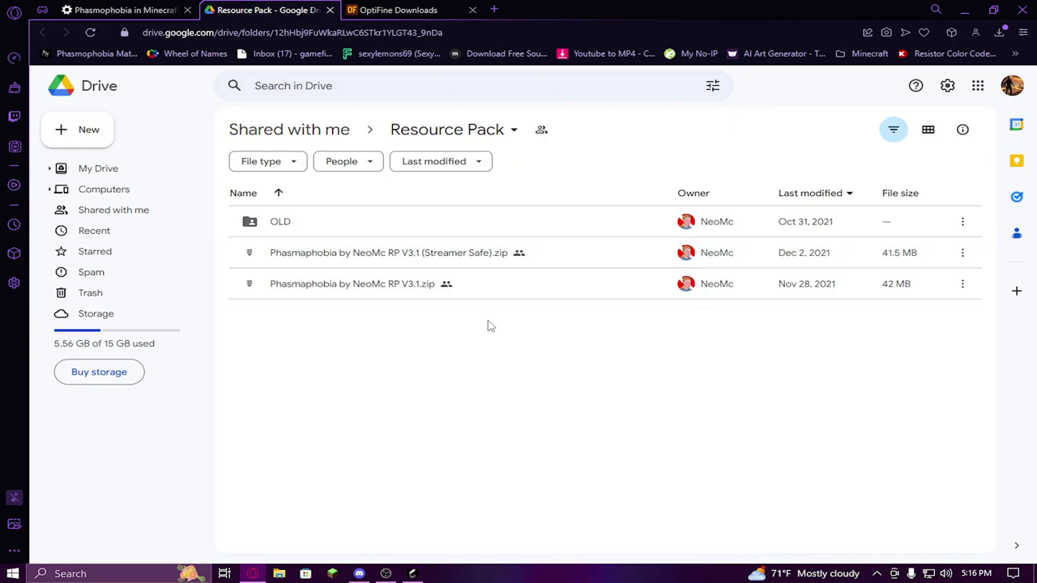
Download Phasmophobia by NeoMc RP V3.1 (Streamer Safe).zip despite the virus warning
left_click(550, 261)
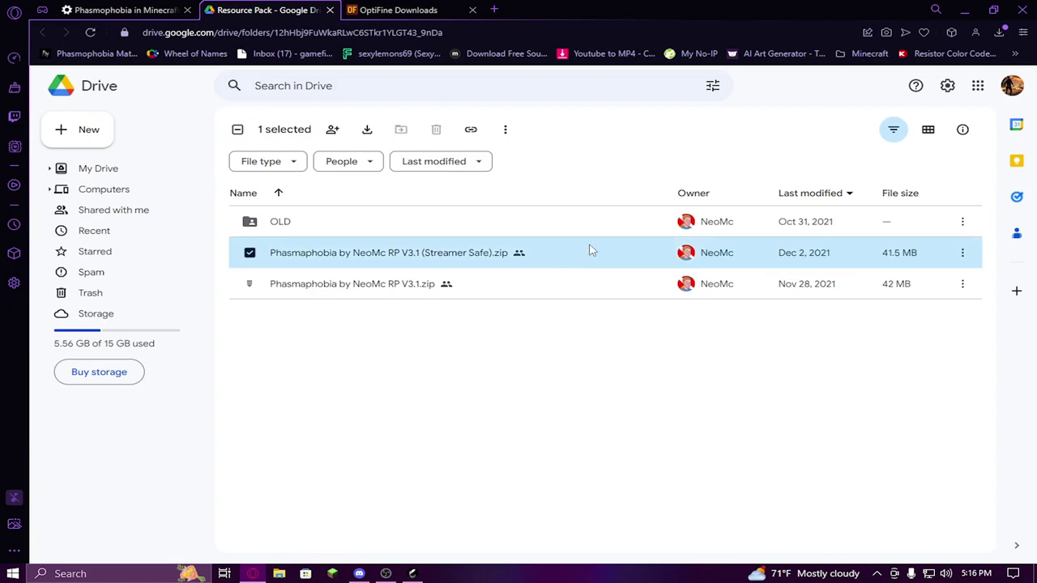
right_click(588, 251)
left_click(656, 467)
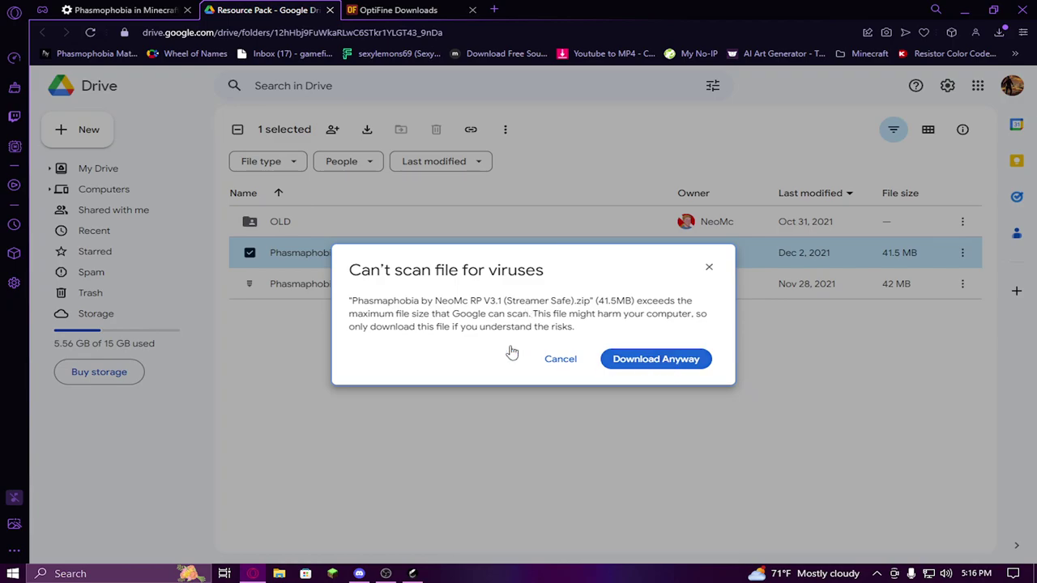
left_click_drag(354, 273, 384, 260)
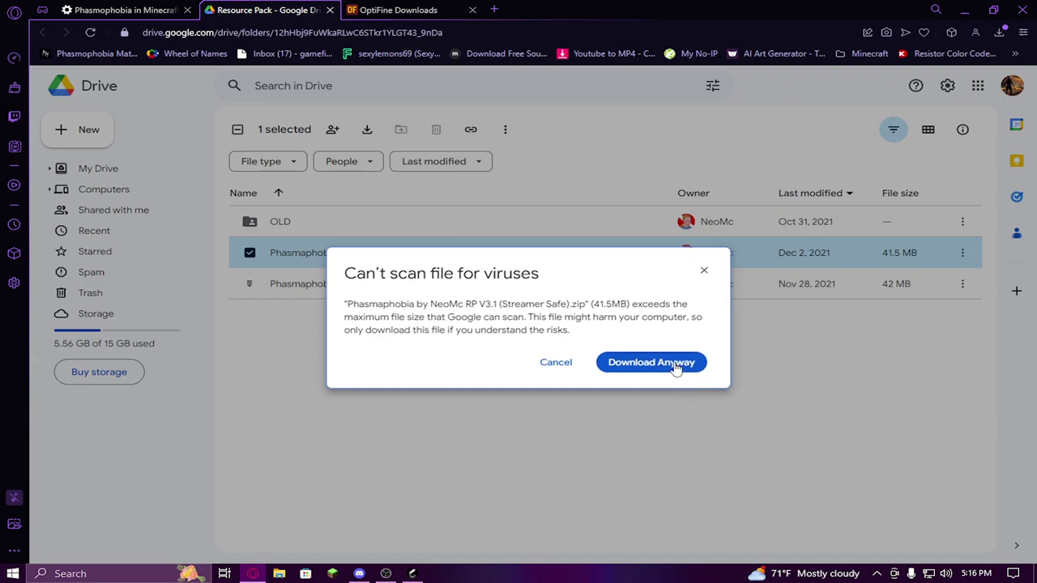
left_click(675, 364)
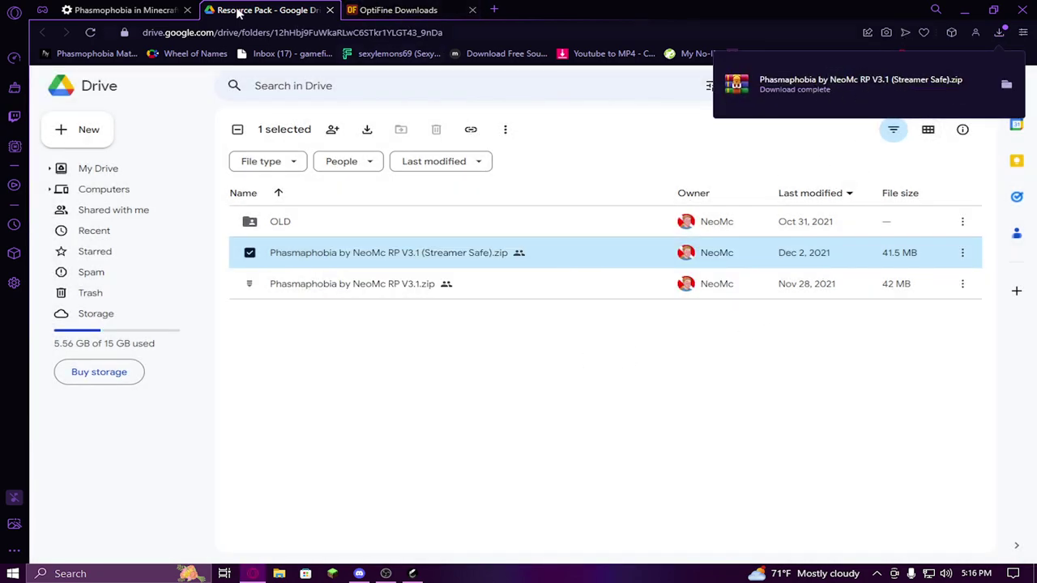
left_click(150, 9)
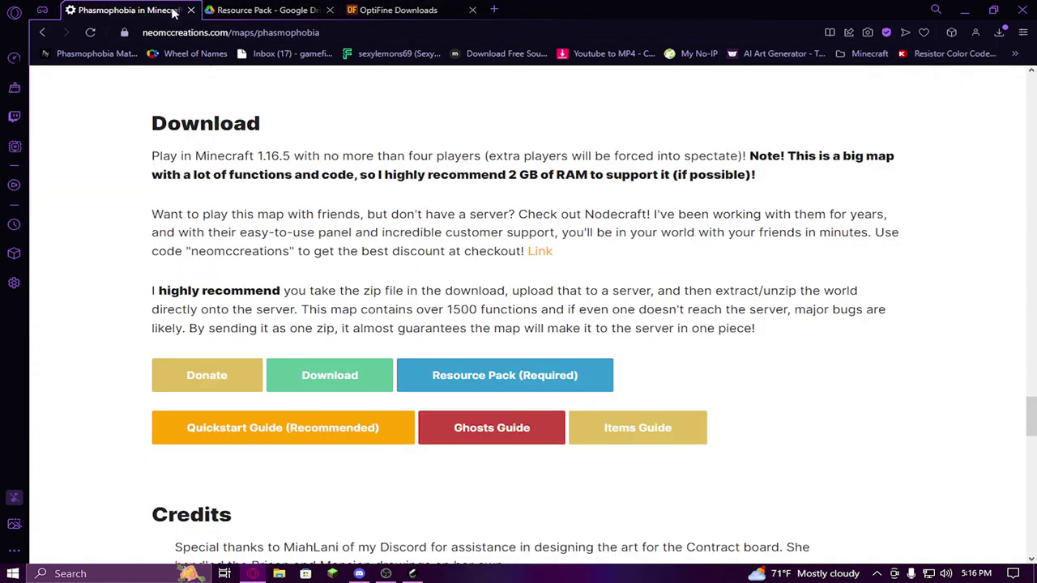
Close the resource pack Drive tab and go to the OptiFine downloads page
left_click(330, 9)
scroll(662, 243, "down", 3)
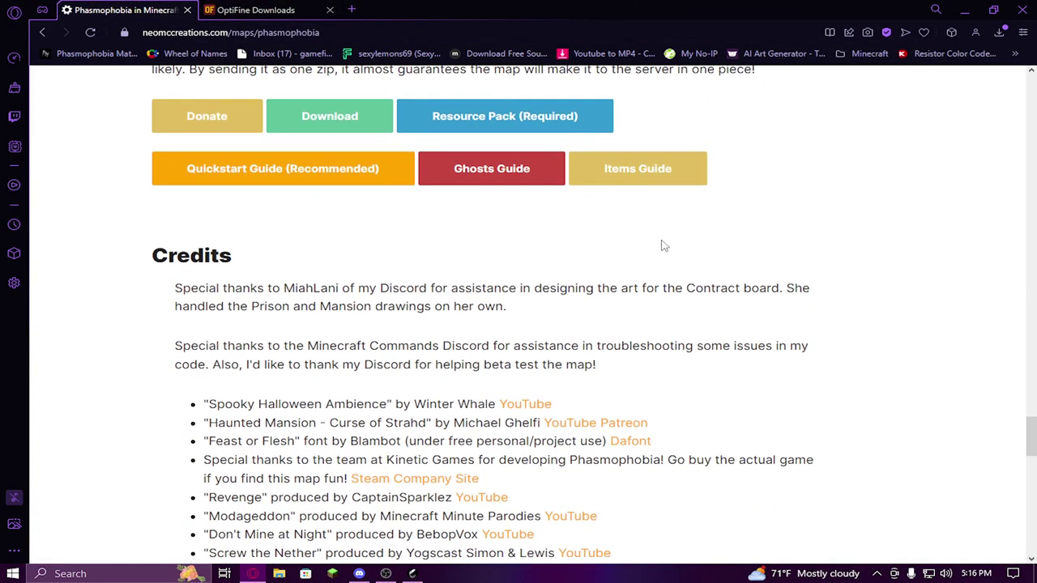
scroll(678, 240, "up", 2)
left_click(255, 10)
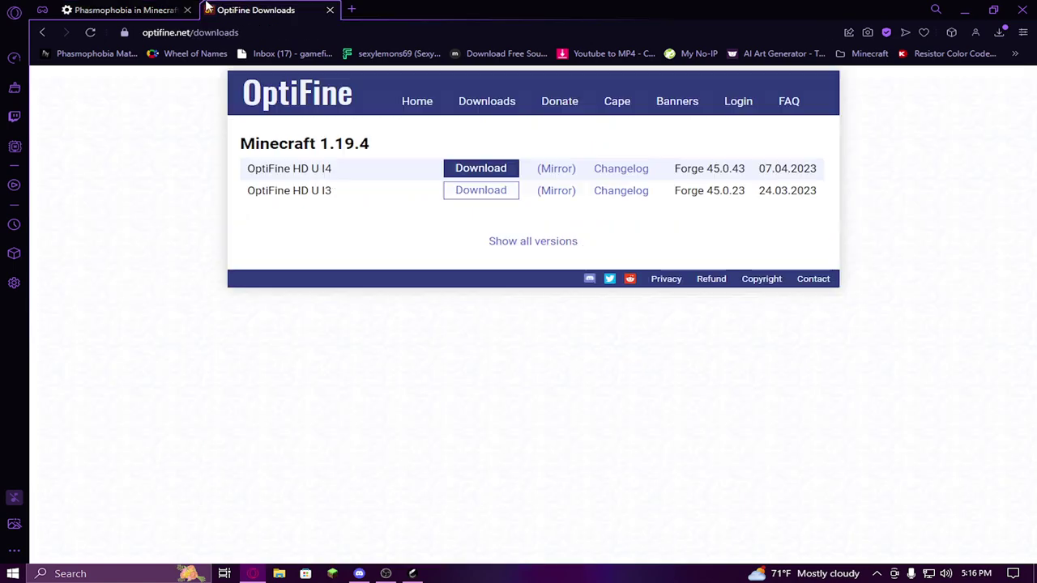
left_click(150, 32)
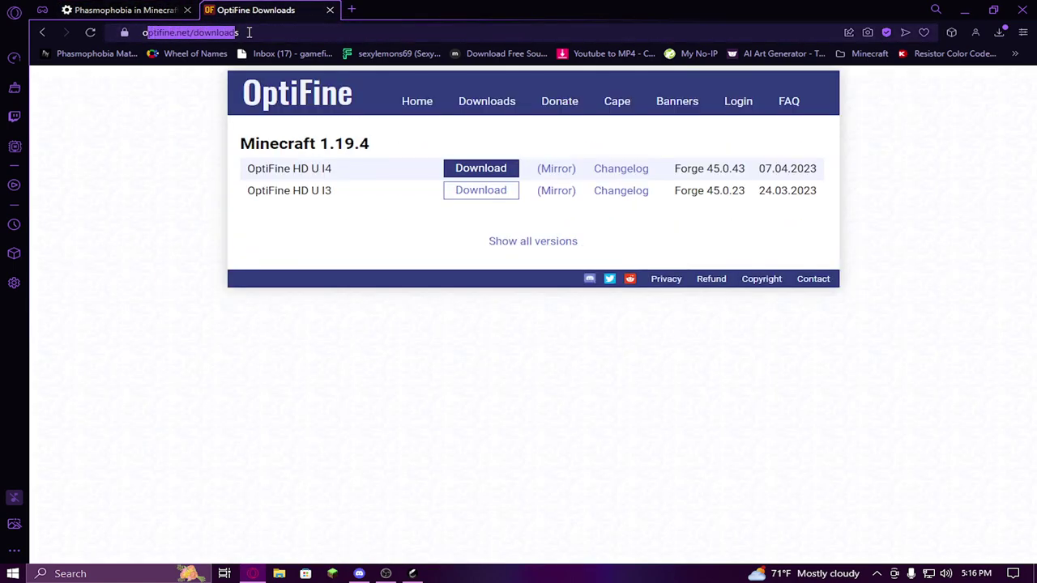
key("End")
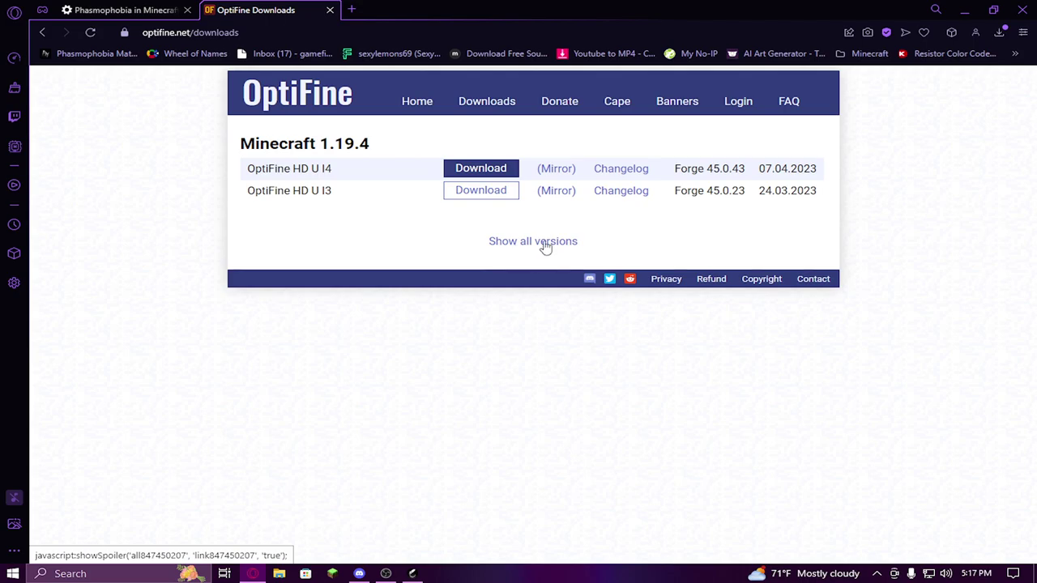
Show all versions and save OptiFine_1.16.5_HD_U_G8.jar into Downloads
left_click(545, 241)
scroll(243, 268, "down", 9)
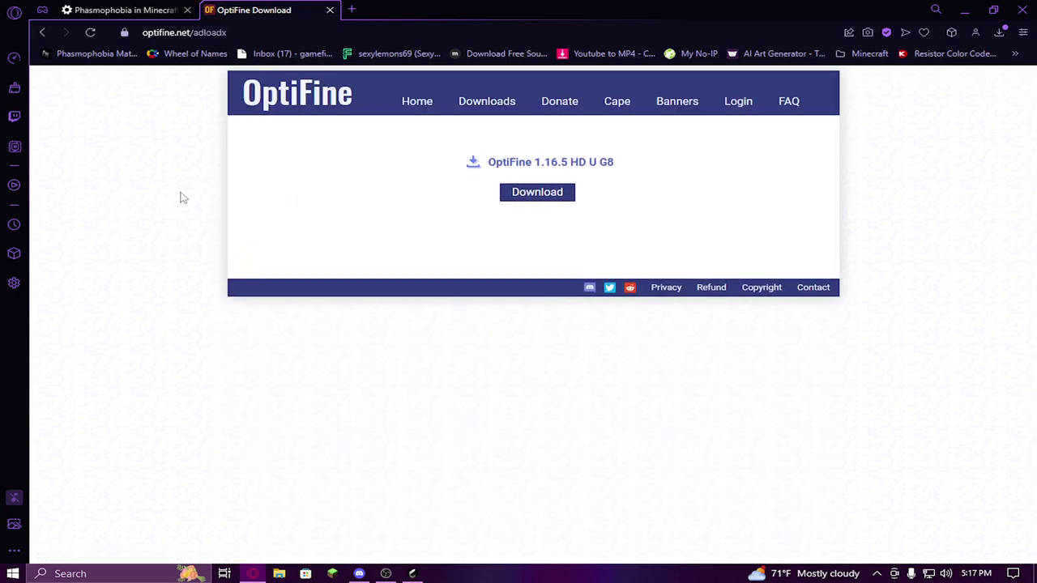
left_click(545, 197)
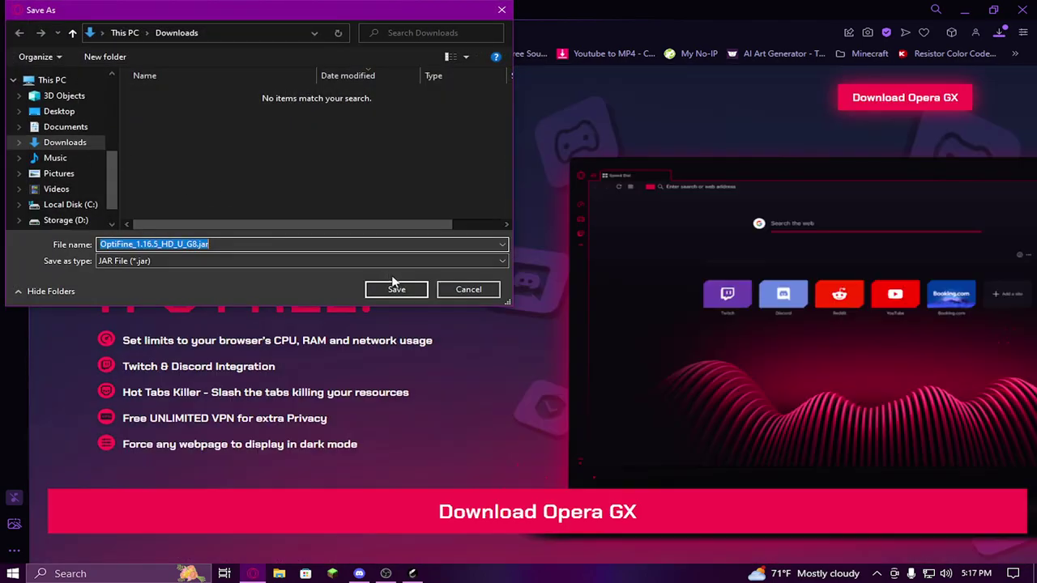
left_click(396, 289)
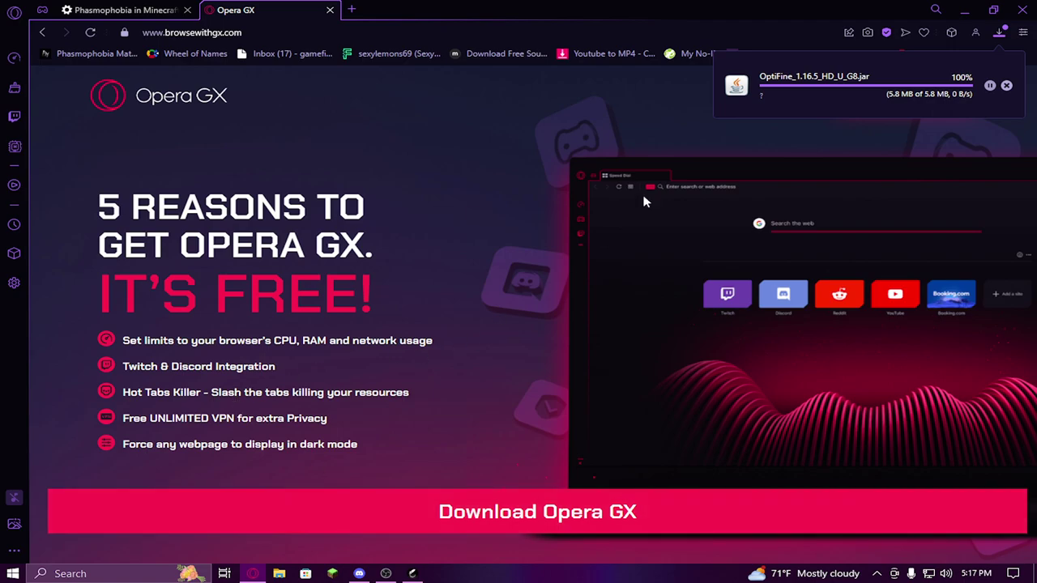
Close the advert and Phasmophobia tabs, then minimize Opera and Feather Launcher
left_click(354, 9)
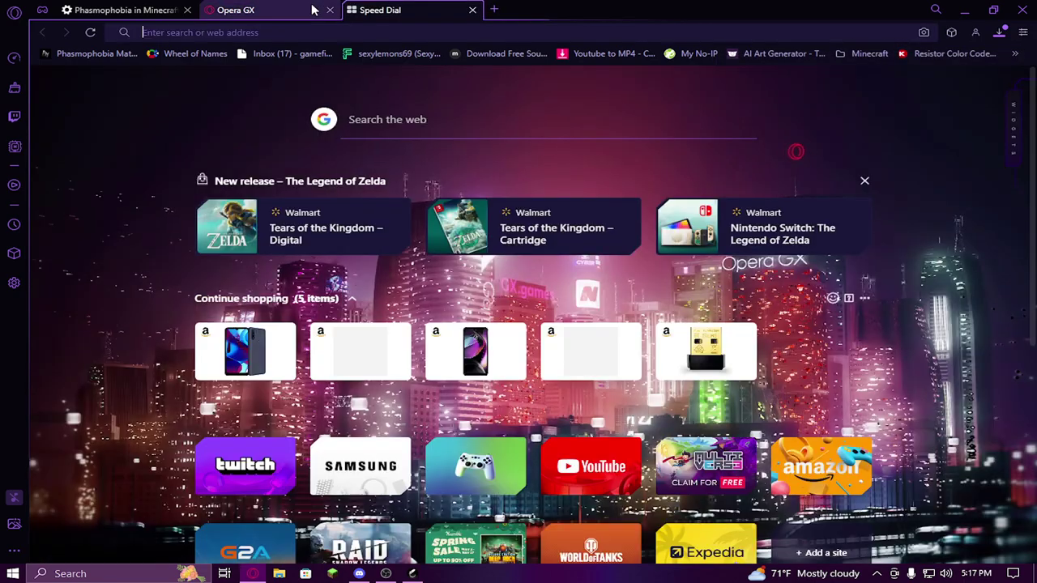
left_click(328, 10)
left_click(121, 10)
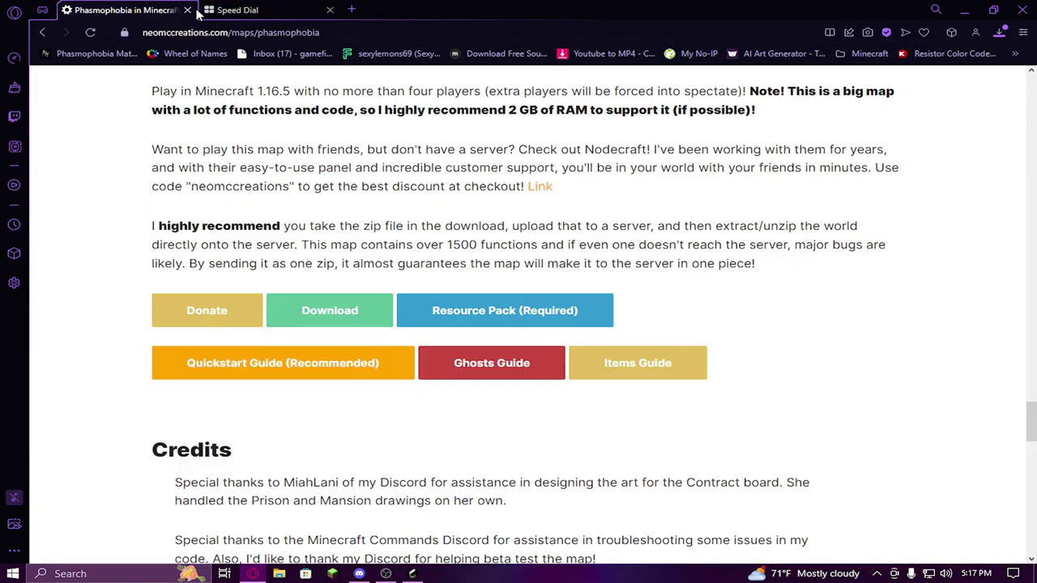
left_click(203, 11)
left_click(187, 10)
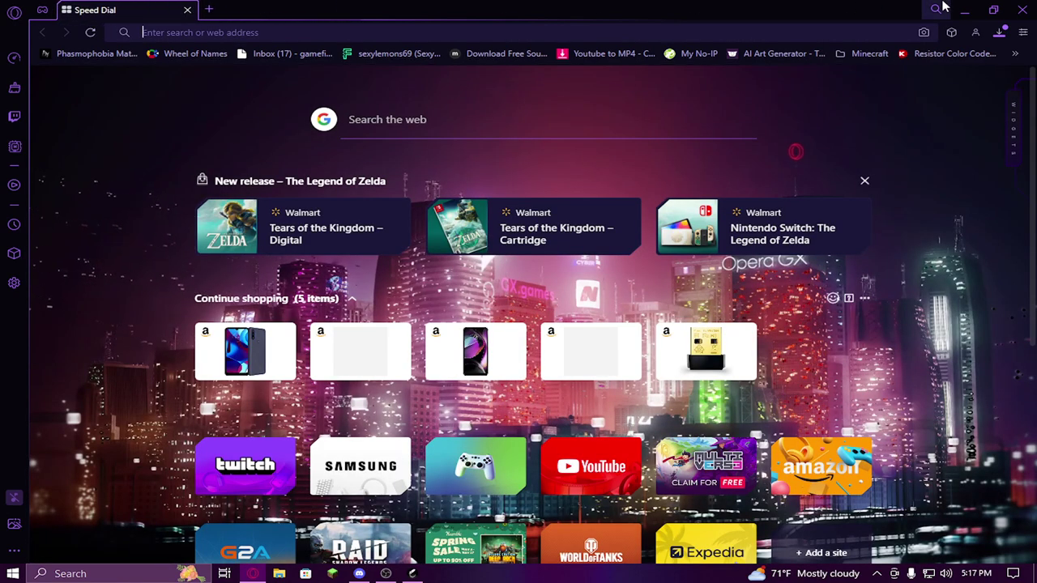
left_click(963, 10)
left_click(910, 64)
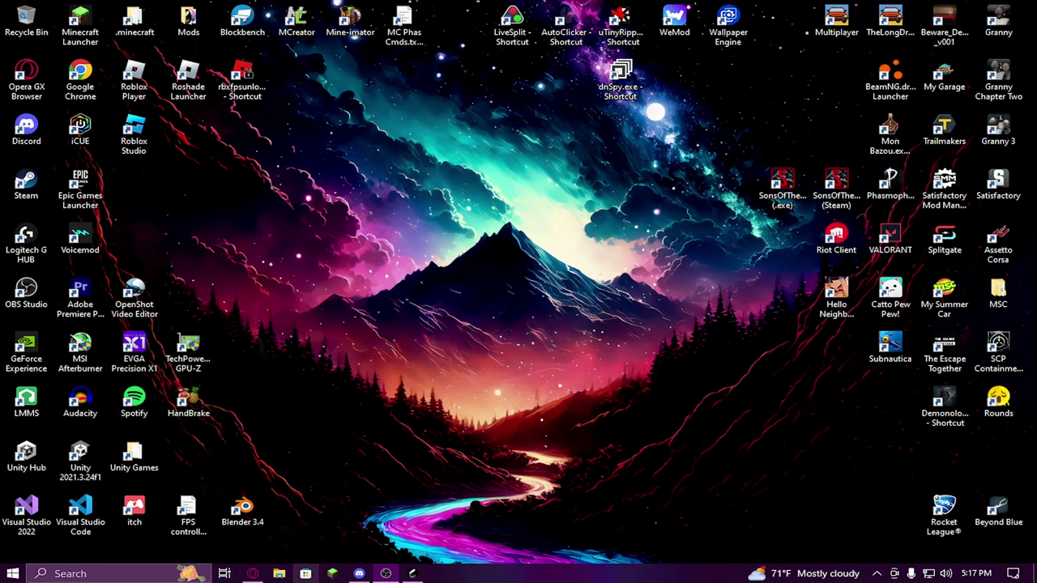
Open the Downloads folder in File Explorer
key("super+e")
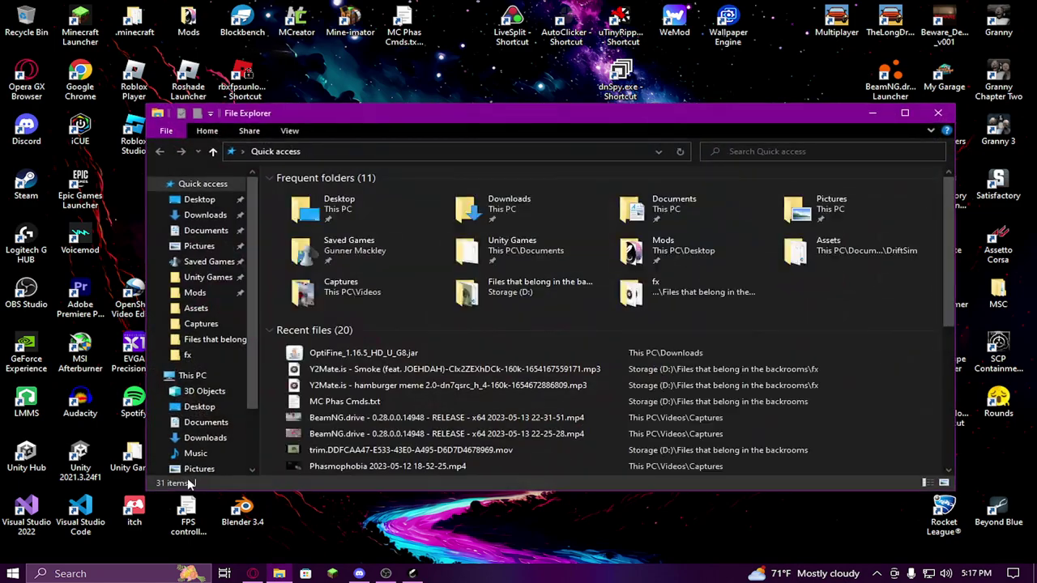
left_click(206, 422)
left_click(206, 438)
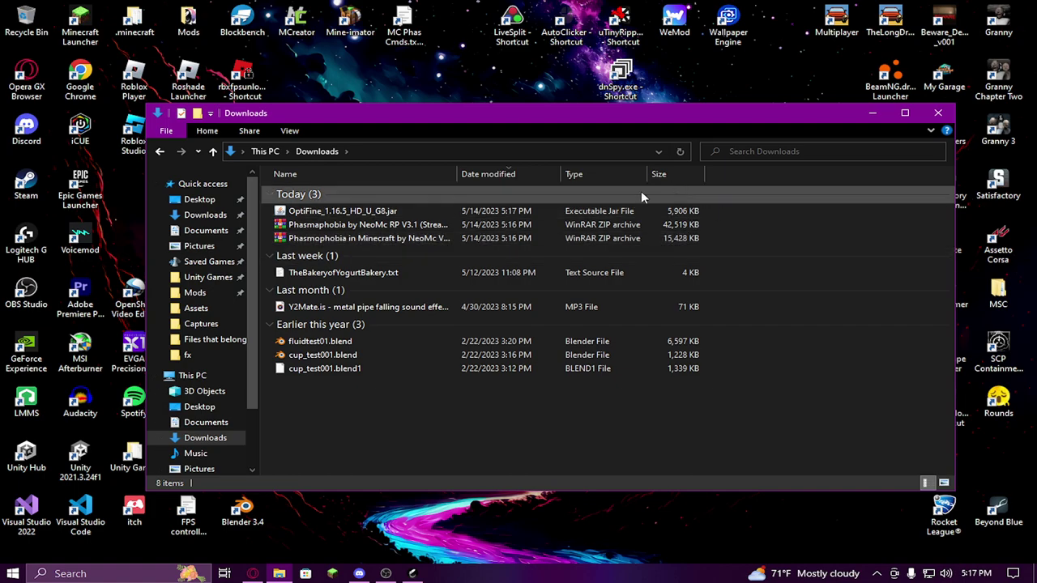
Browse the Feather world import list twice, closing it without choosing a world
mouse_move(409, 573)
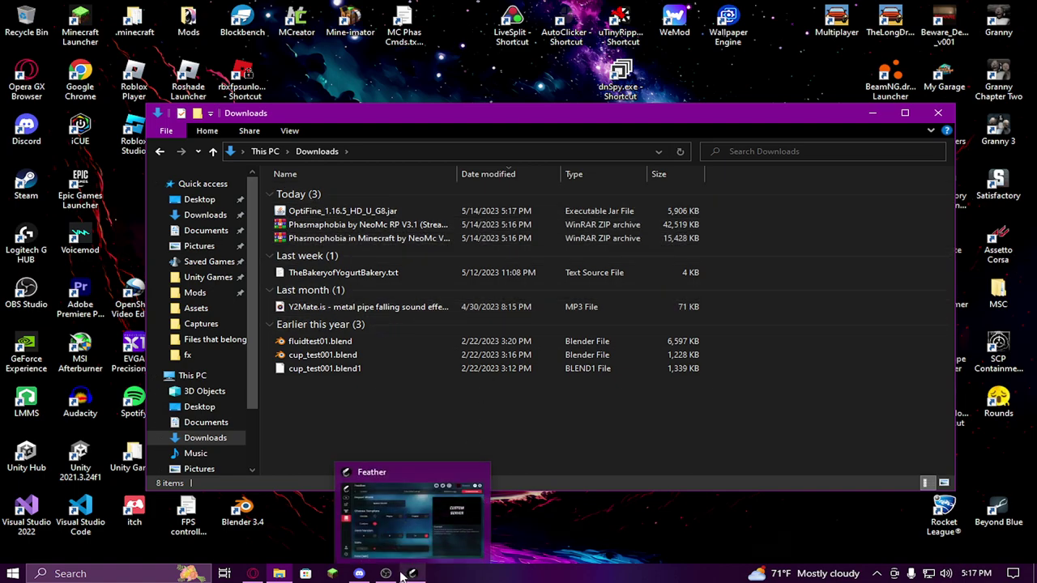
left_click(394, 544)
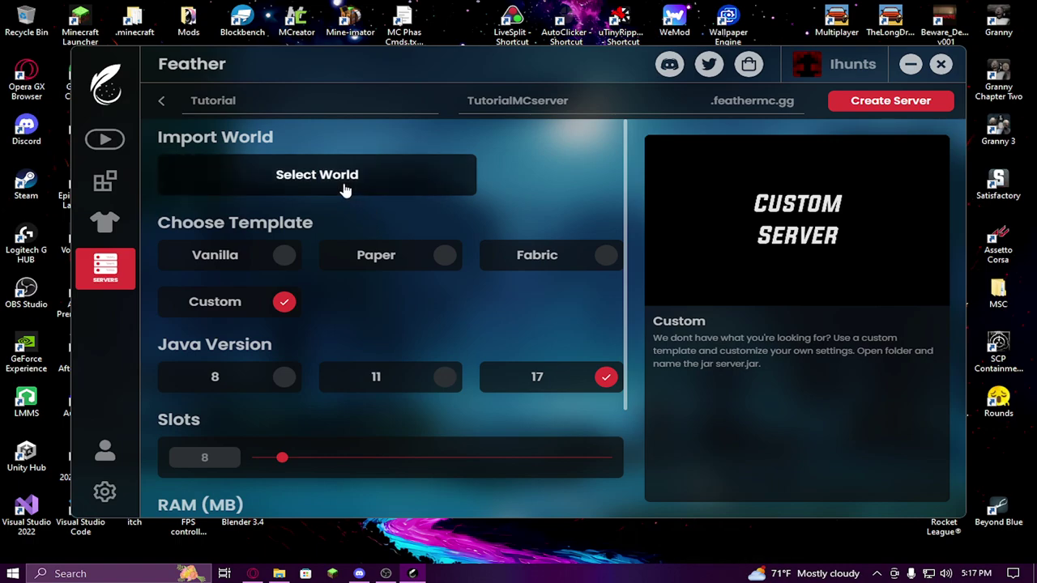
left_click(301, 178)
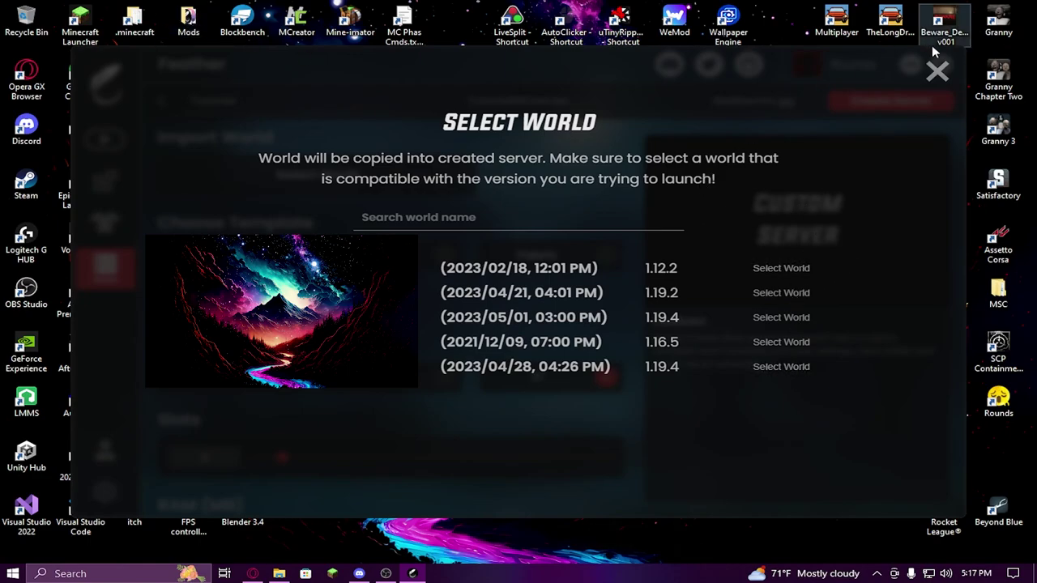
left_click(937, 72)
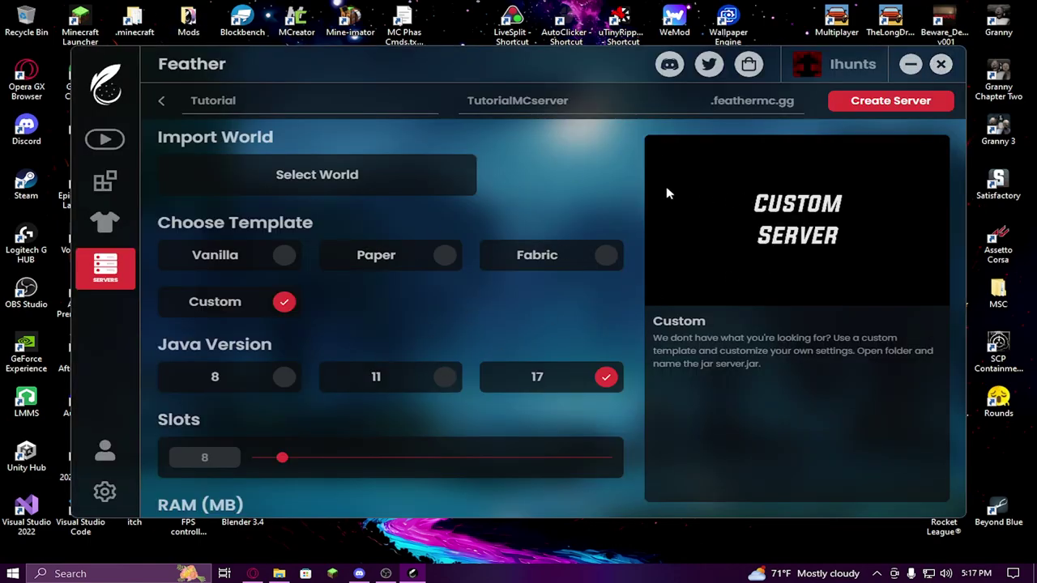
left_click(300, 173)
left_click(935, 70)
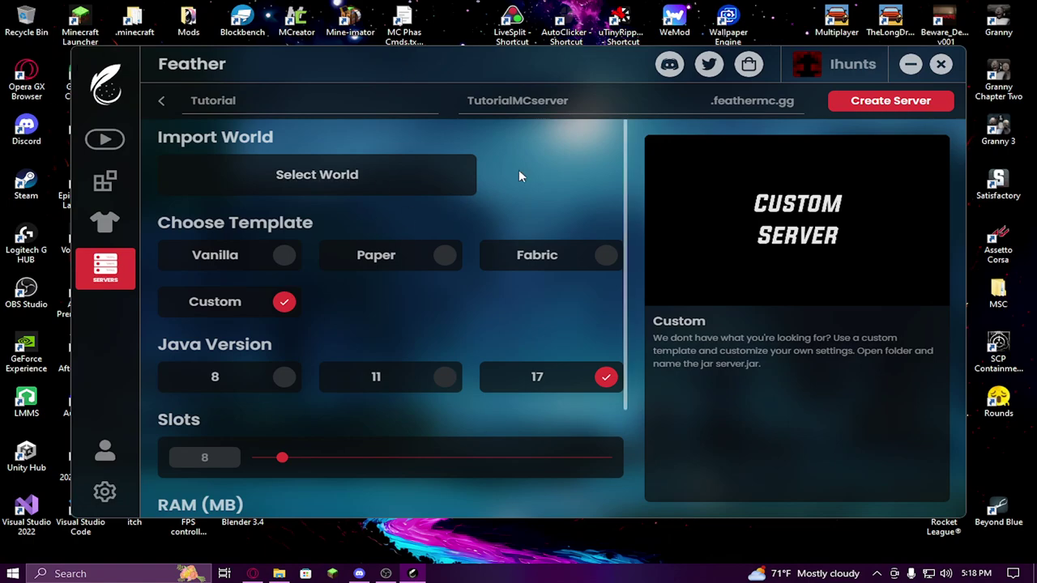
Create the Custom-template Tutorial server on Java 17 and accept its EULA
left_click(909, 65)
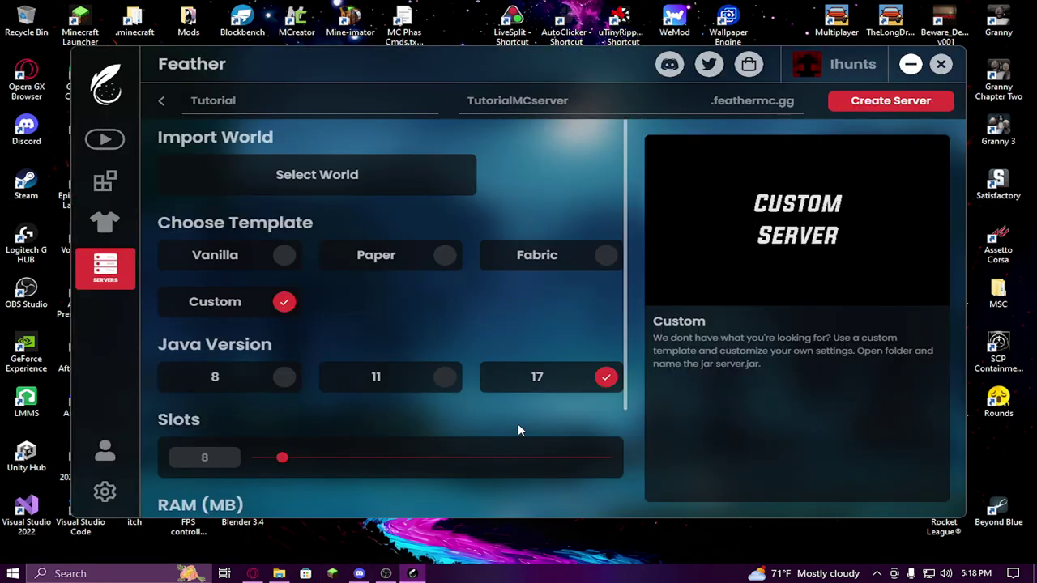
left_click(910, 63)
left_click(412, 573)
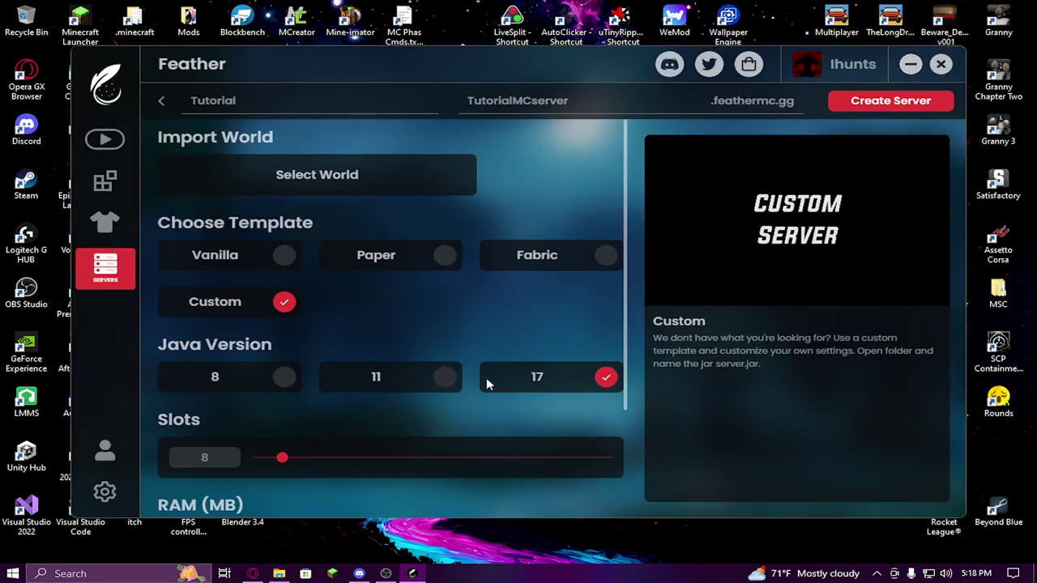
scroll(485, 348, "down", 2)
scroll(478, 308, "up", 2)
scroll(535, 259, "down", 2)
scroll(478, 307, "up", 2)
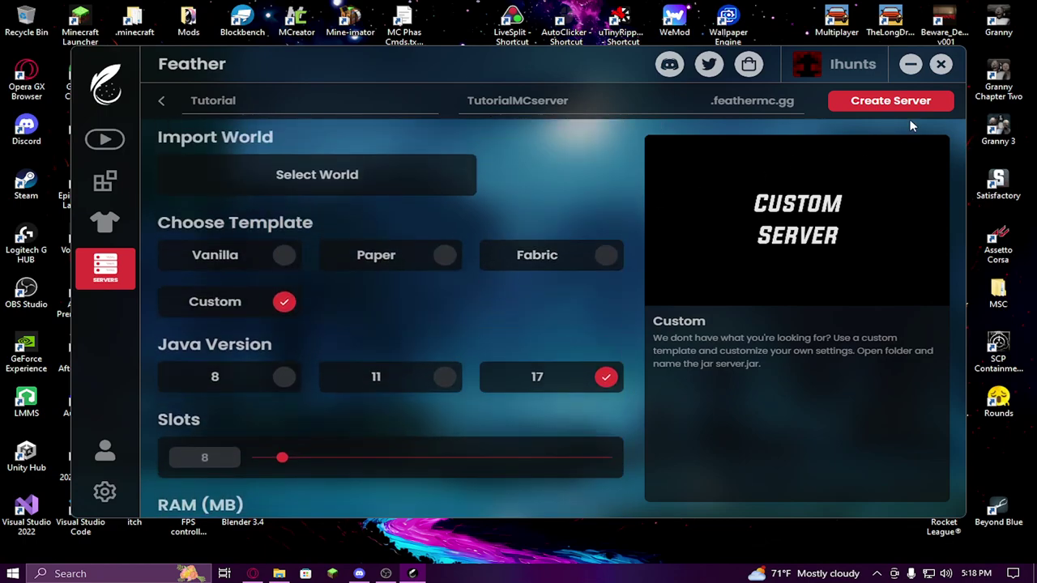
left_click(899, 100)
left_click(564, 340)
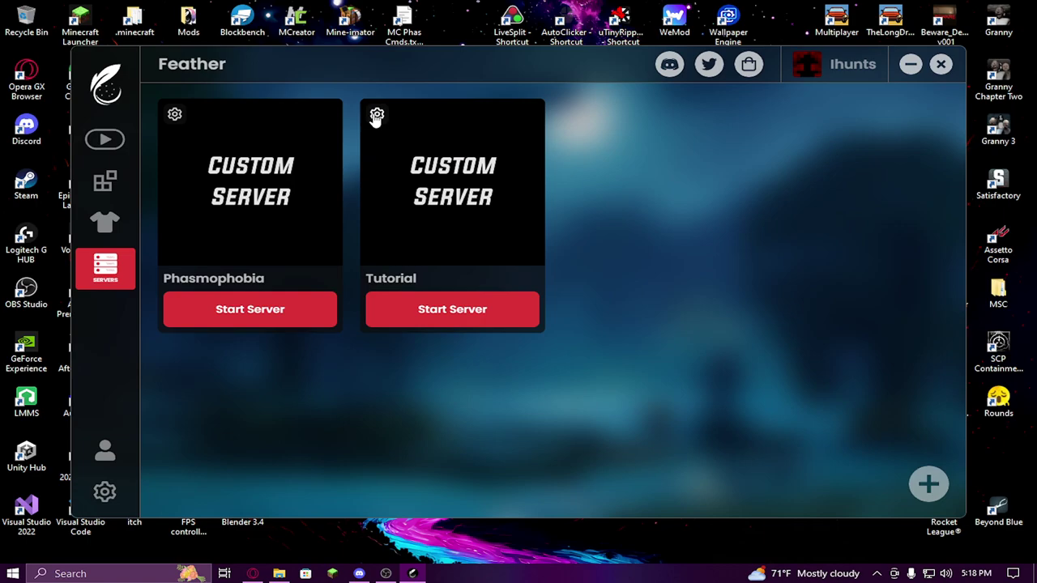
Open the Tutorial server's empty folder in File Explorer from its gear menu's Open Folder
left_click(376, 116)
left_click(379, 116)
left_click(377, 117)
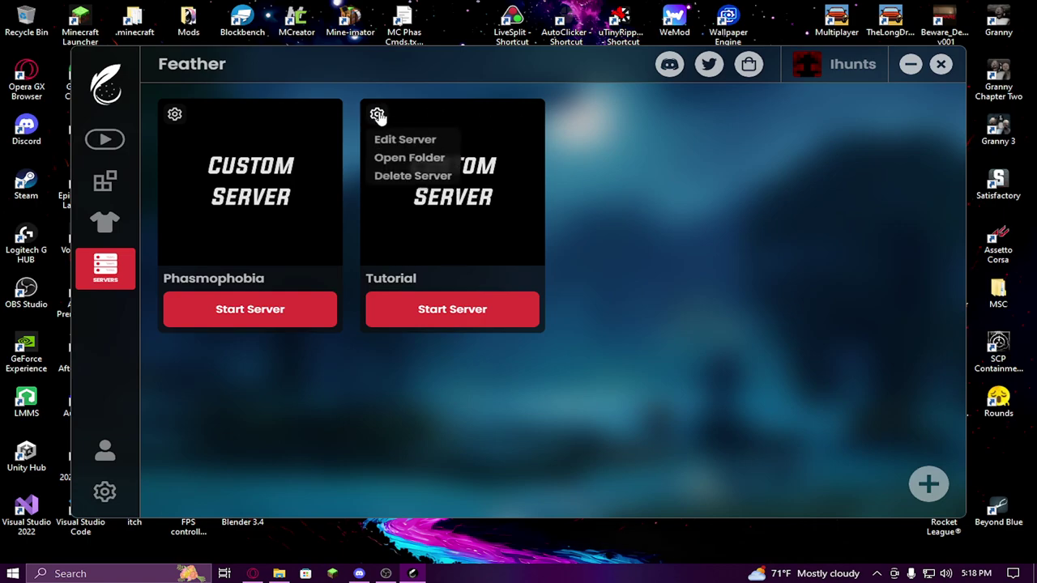
left_click(410, 163)
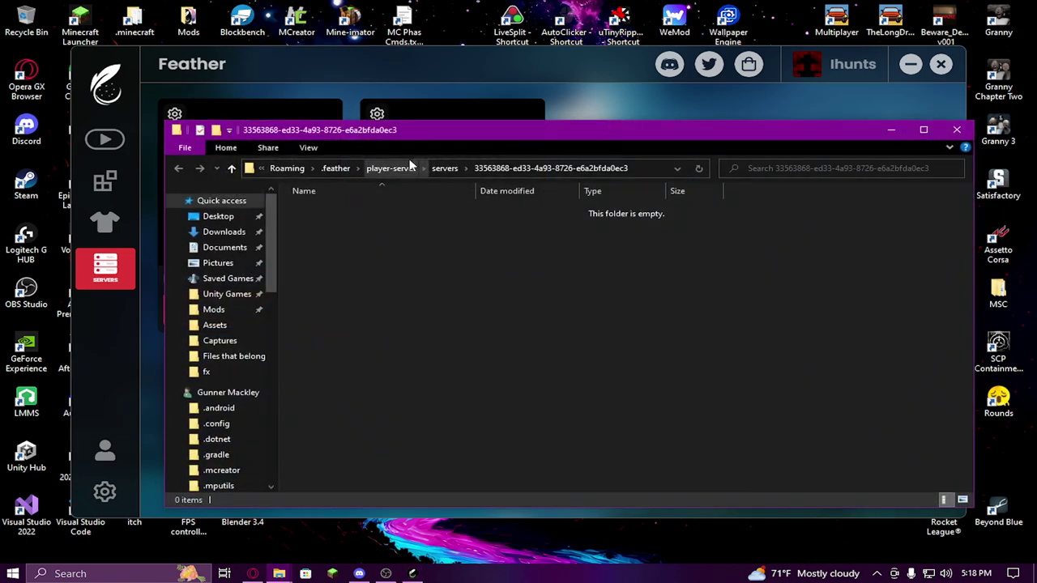
mouse_move(519, 120)
left_mouse_down()
mouse_move(475, 114)
mouse_move(502, 111)
left_mouse_up()
left_click(90, 24)
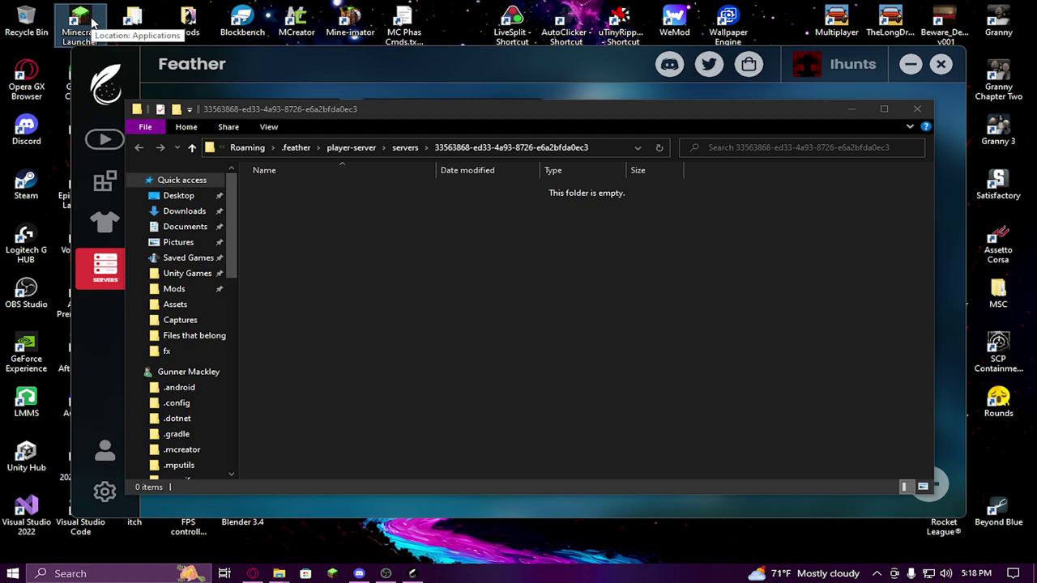
In Minecraft Launcher, start a new installation with version set to release 1.16.5
double_click(91, 24)
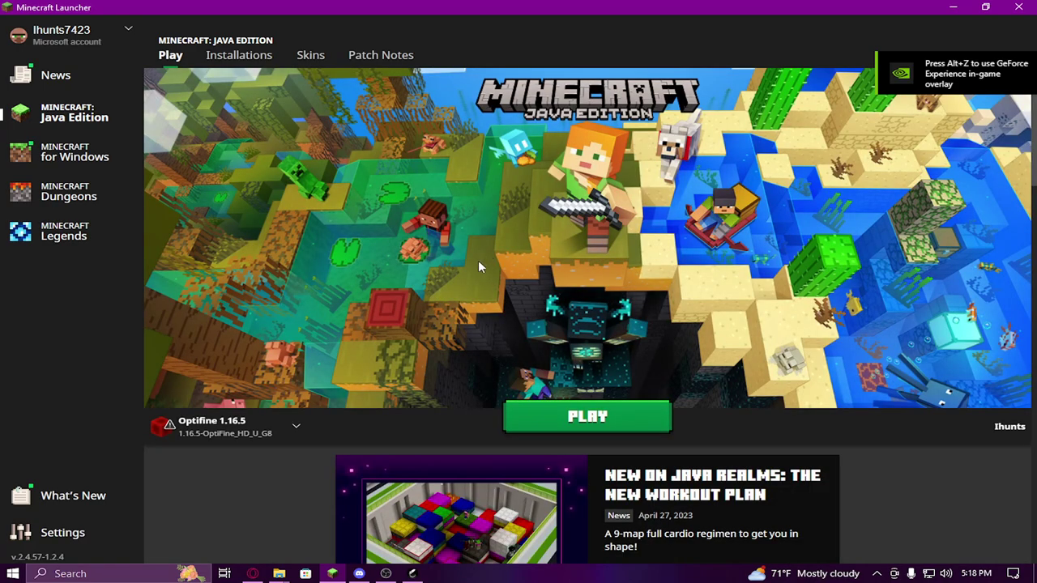
left_click(239, 58)
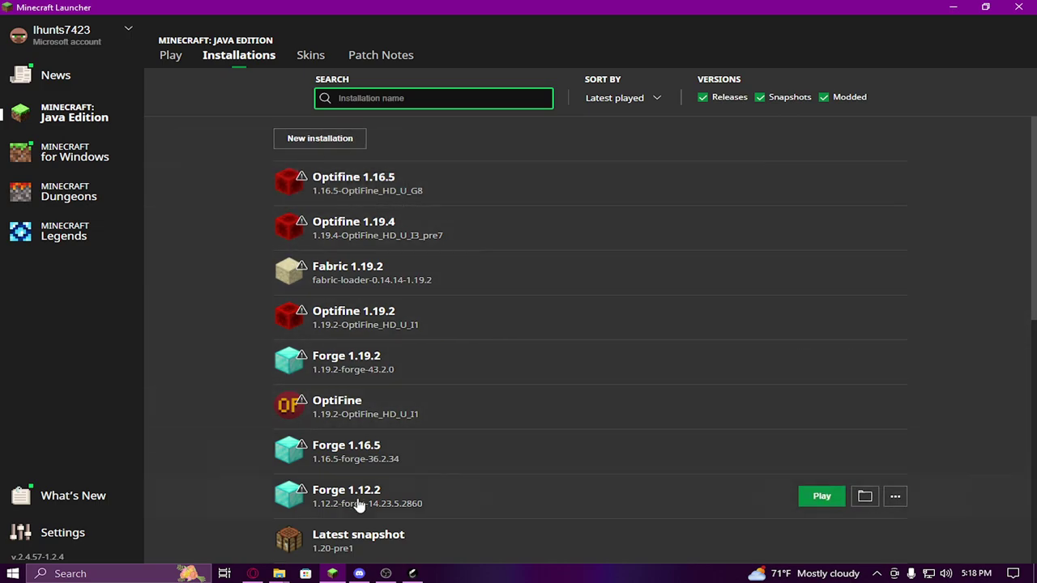
left_click(324, 141)
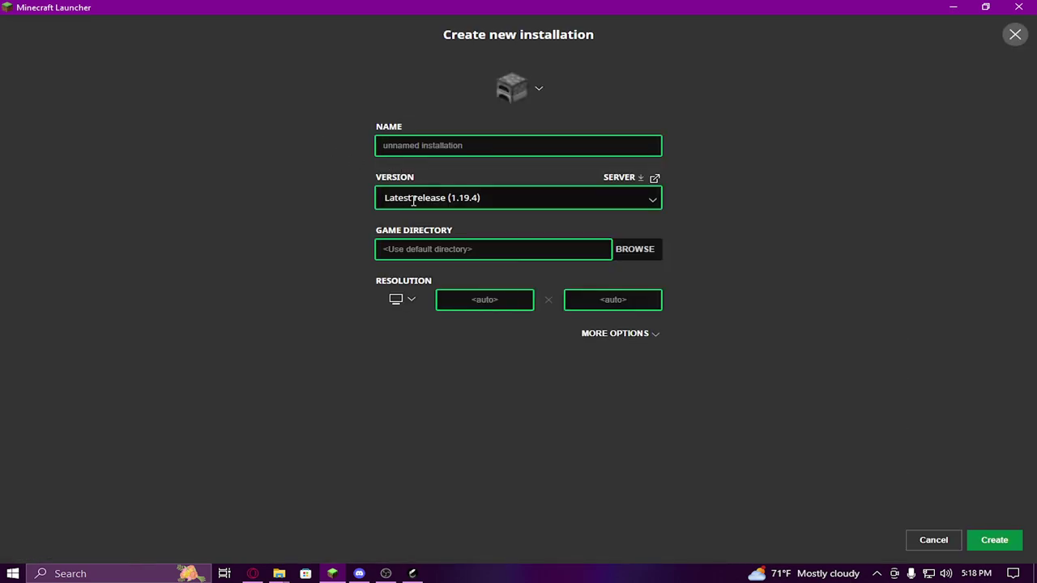
left_click(509, 194)
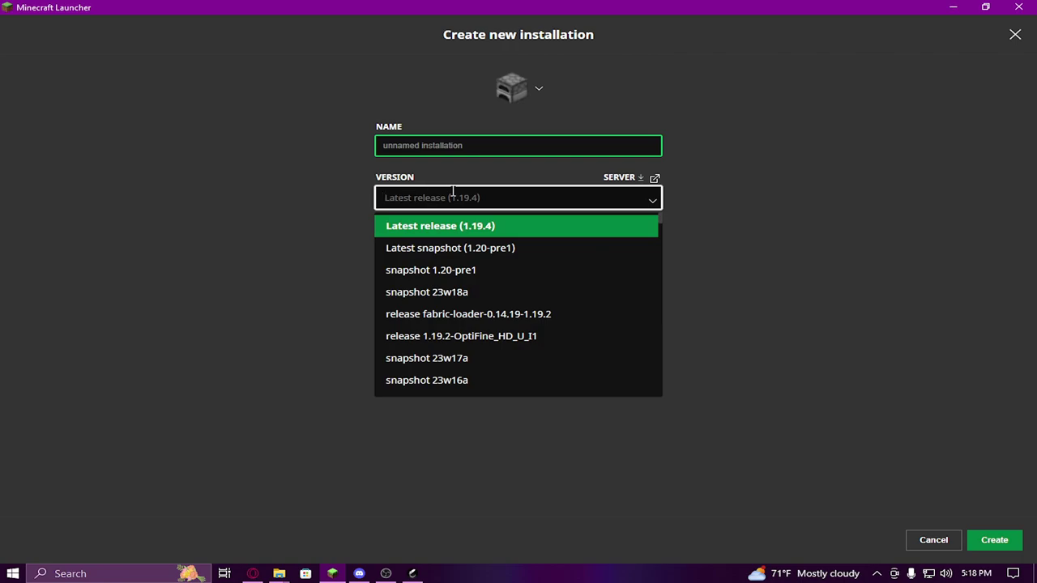
type("1.")
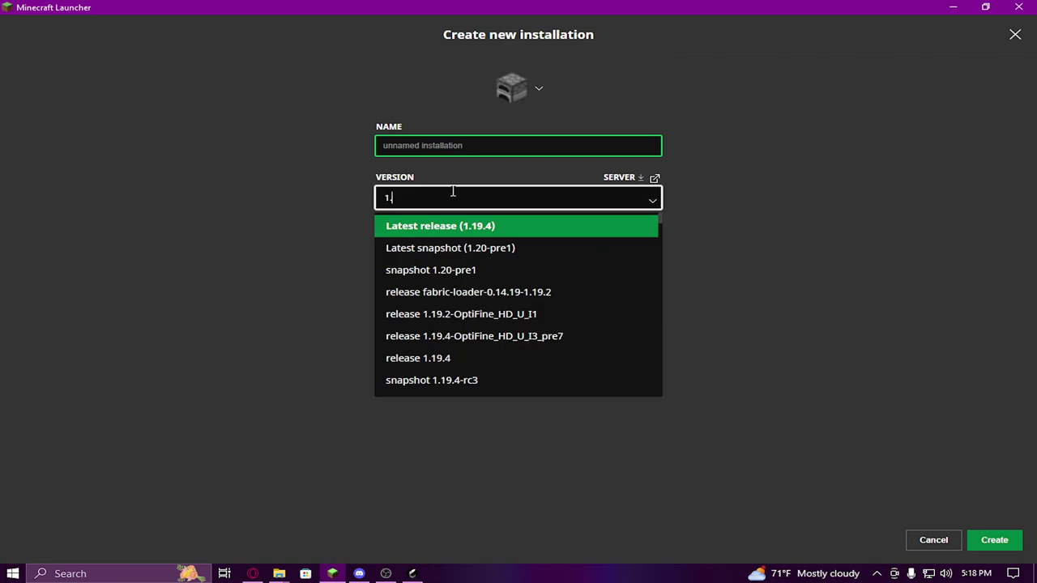
type("16.5")
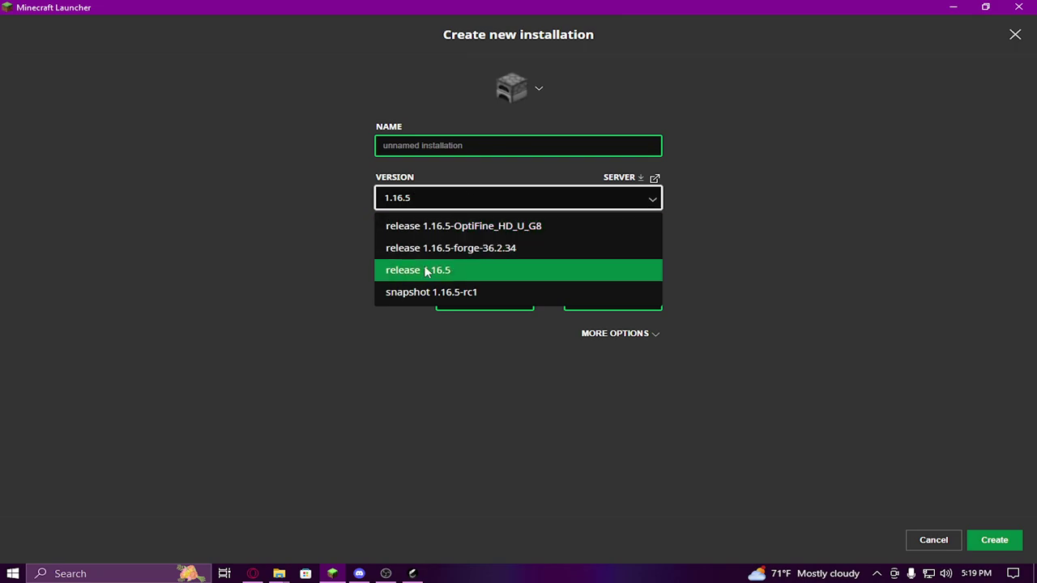
left_click(451, 272)
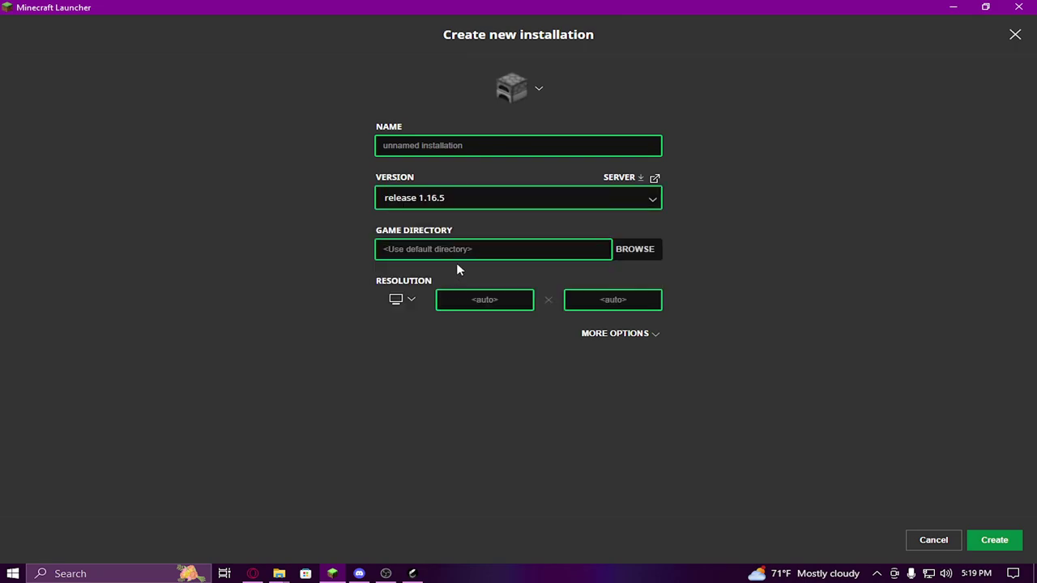
Save the 1.16.5 server jar as server.jar in Downloads, then cancel the installation and minimize
left_click(639, 179)
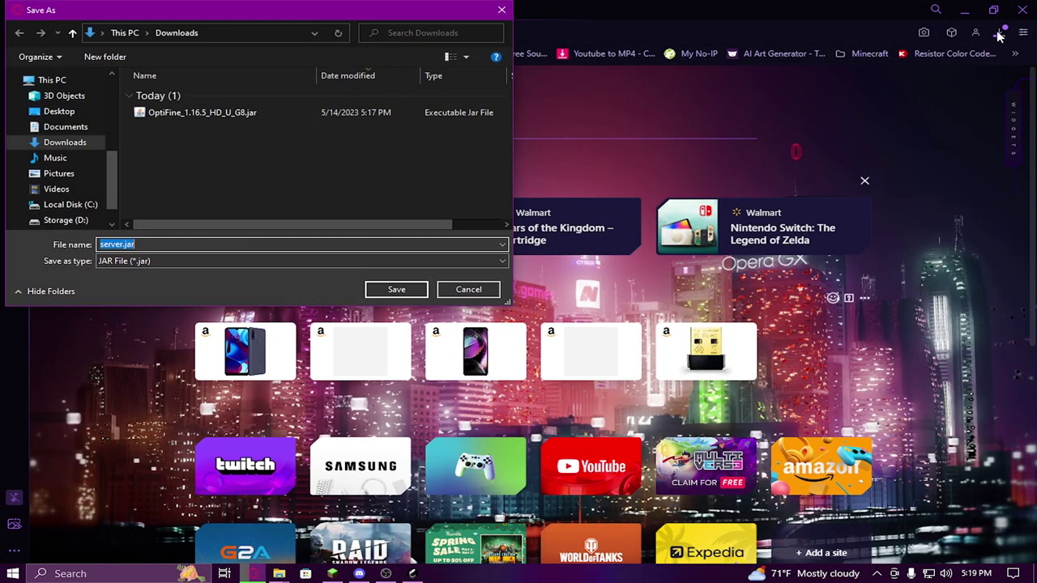
left_click(396, 289)
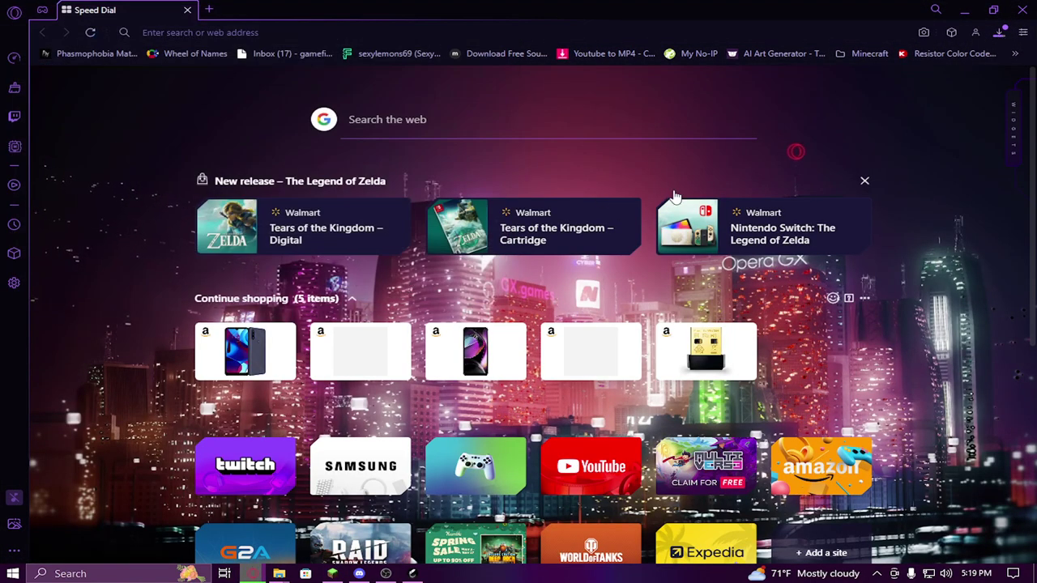
left_click(964, 10)
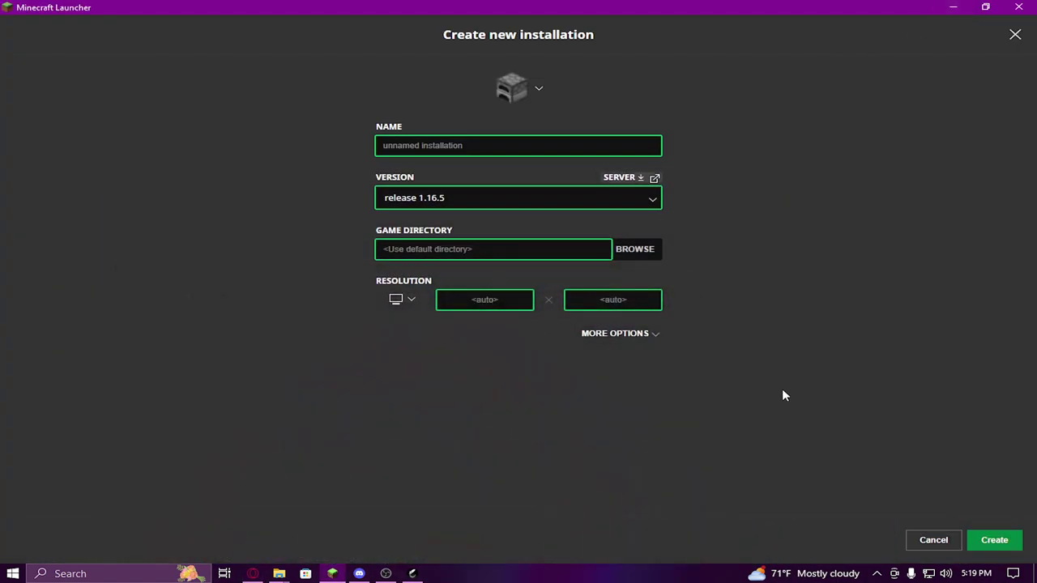
left_click(476, 144)
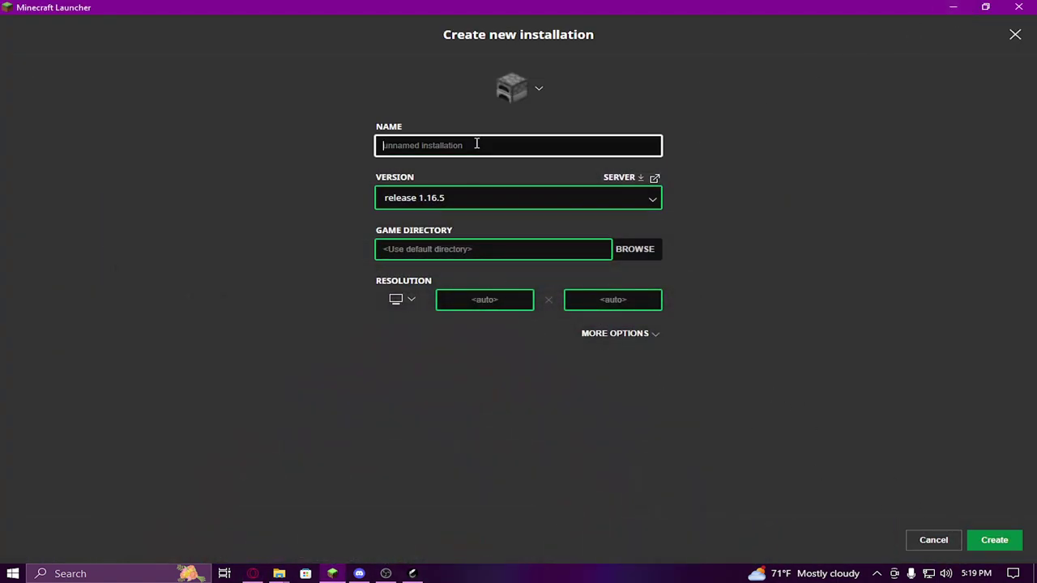
left_click(622, 335)
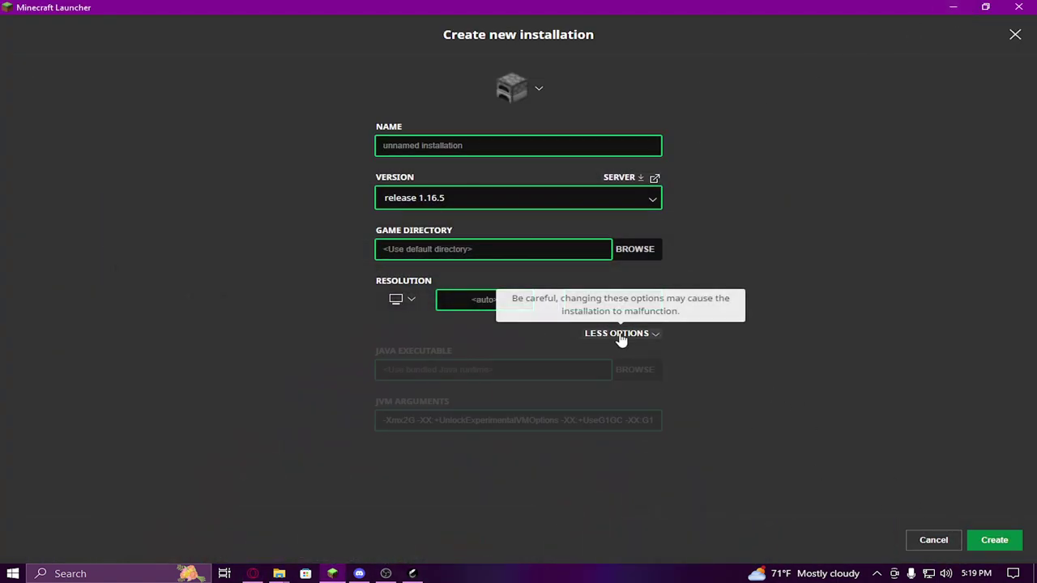
left_click(924, 541)
left_click(166, 55)
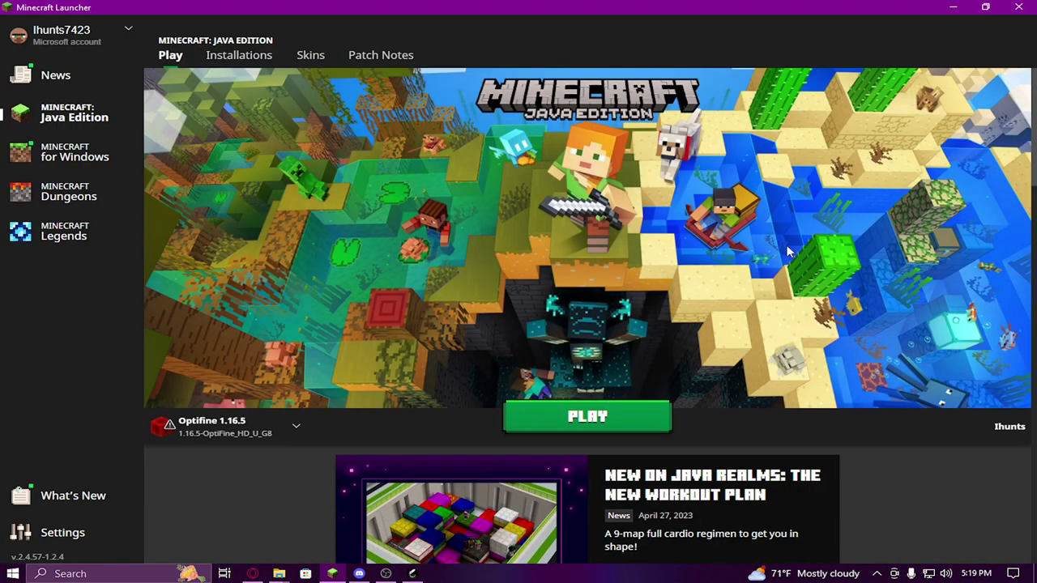
left_click(952, 7)
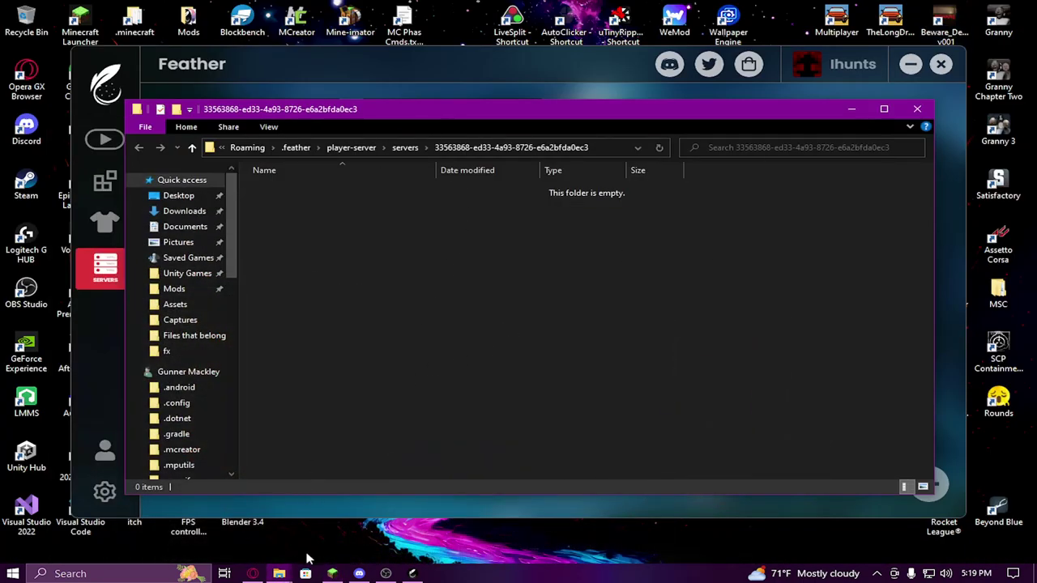
Move server.jar from Downloads into the Tutorial server folder and minimize Downloads
right_click(279, 573)
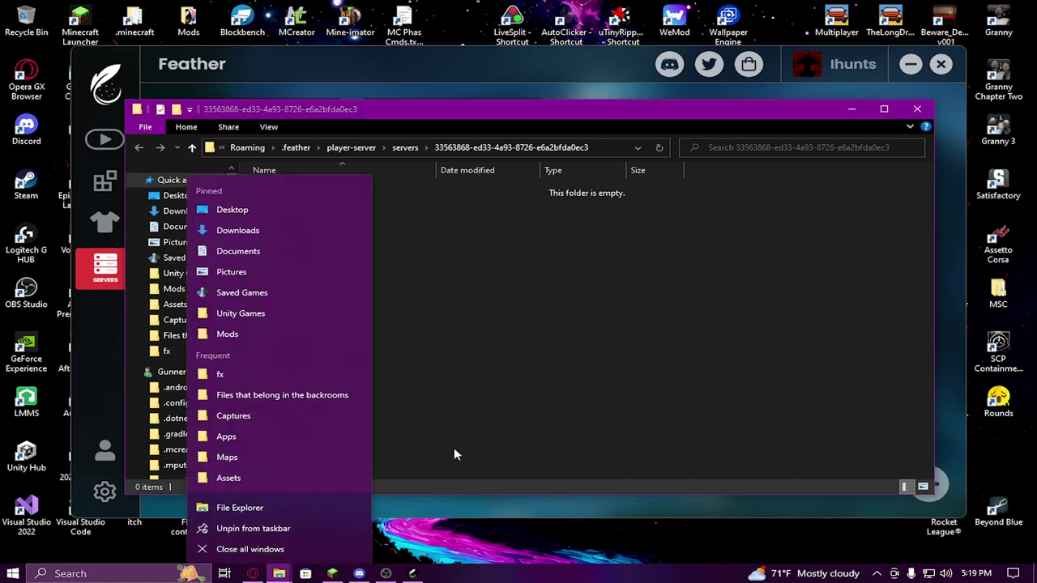
left_click(279, 572)
left_click(203, 521)
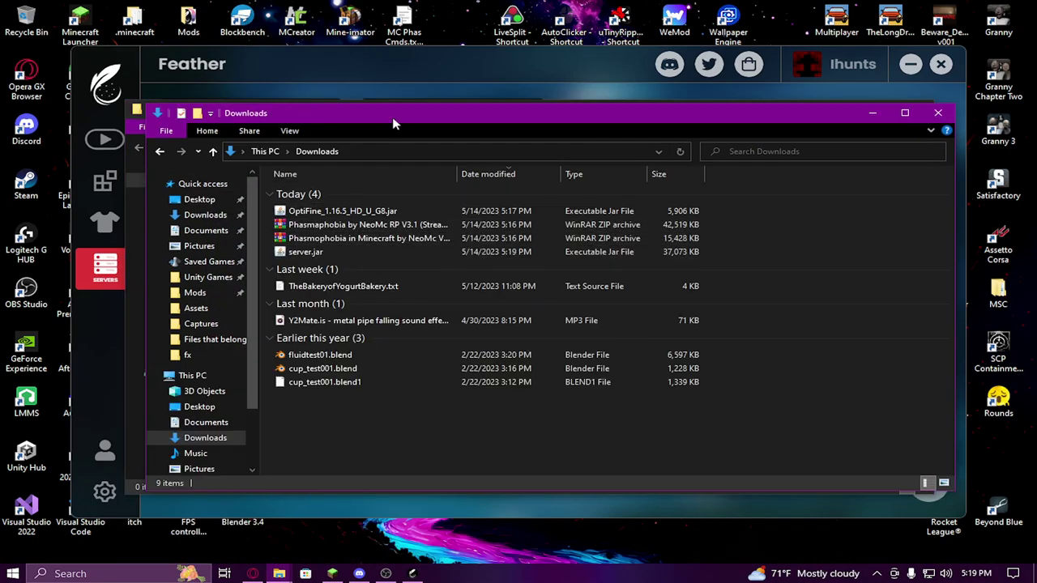
left_click_drag(392, 123, 722, 223)
left_click_drag(668, 355, 368, 282)
left_click(567, 540)
left_click_drag(980, 224, 611, 128)
left_click(858, 118)
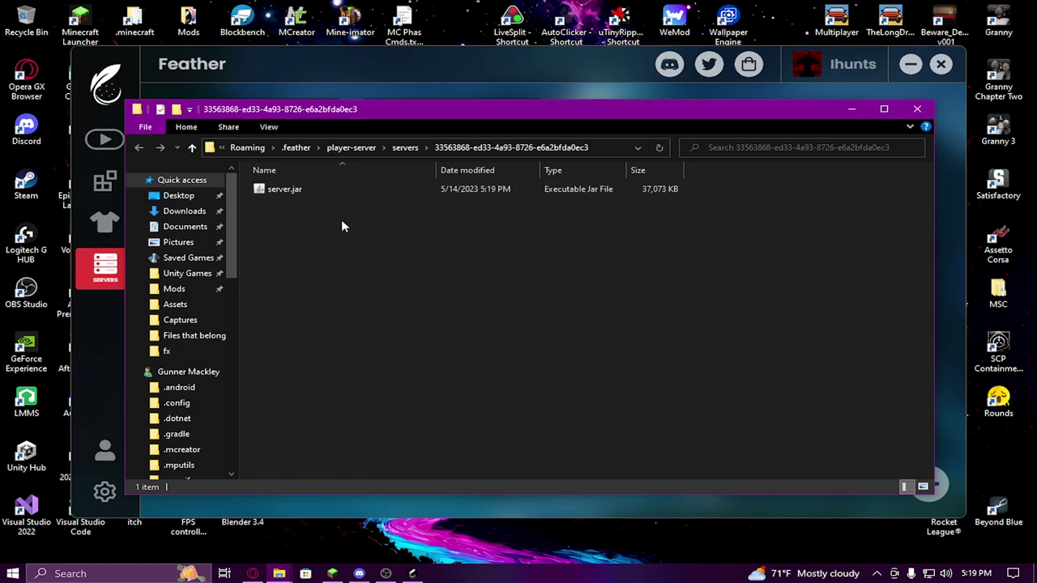
Move the Phasmophobia map zip into the server folder and open it in WinRAR
left_click(412, 573)
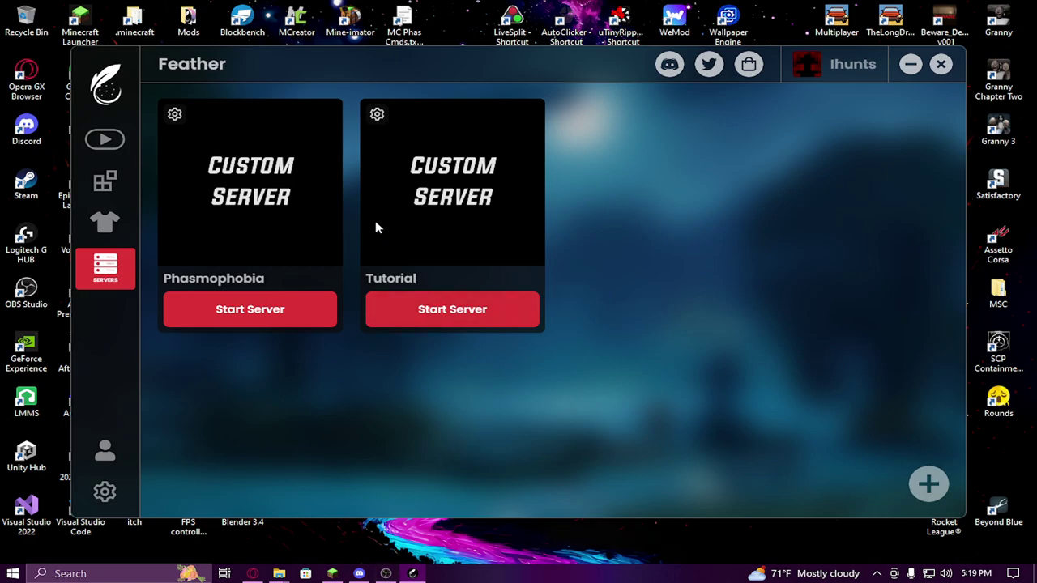
mouse_move(279, 573)
left_click(307, 524)
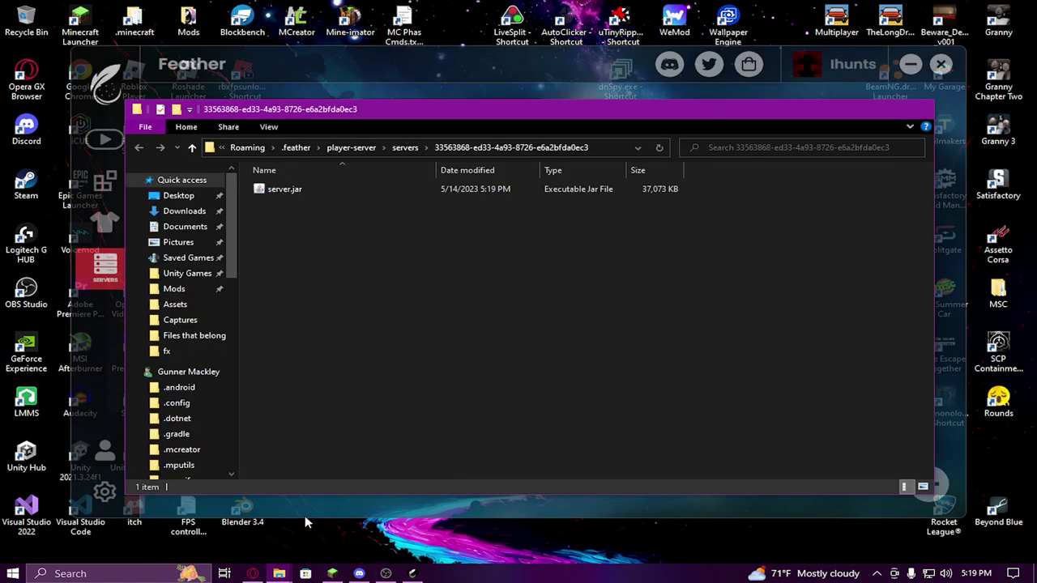
left_click(202, 518)
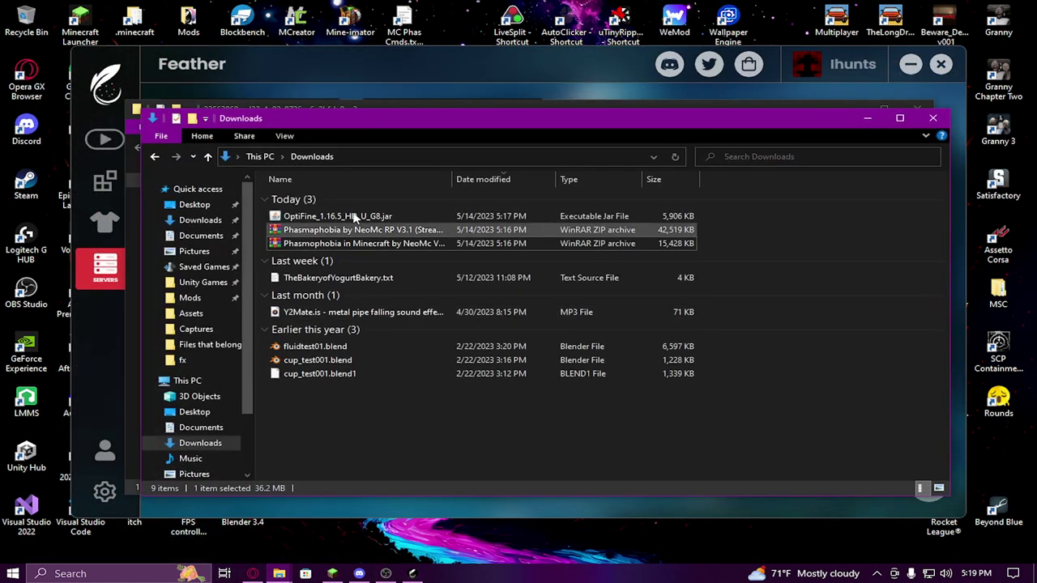
left_click_drag(405, 120, 846, 154)
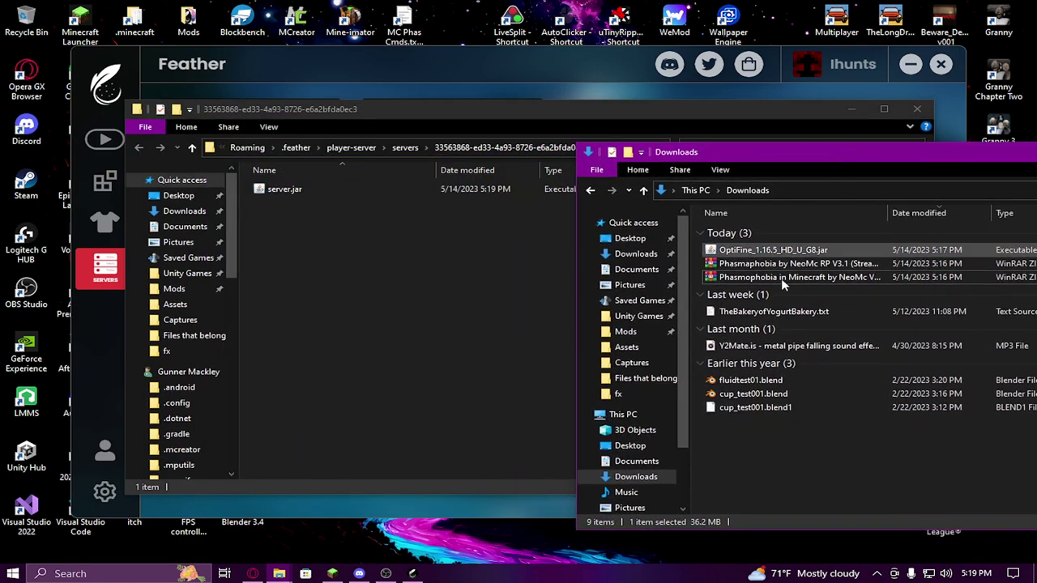
left_click_drag(775, 279, 308, 220)
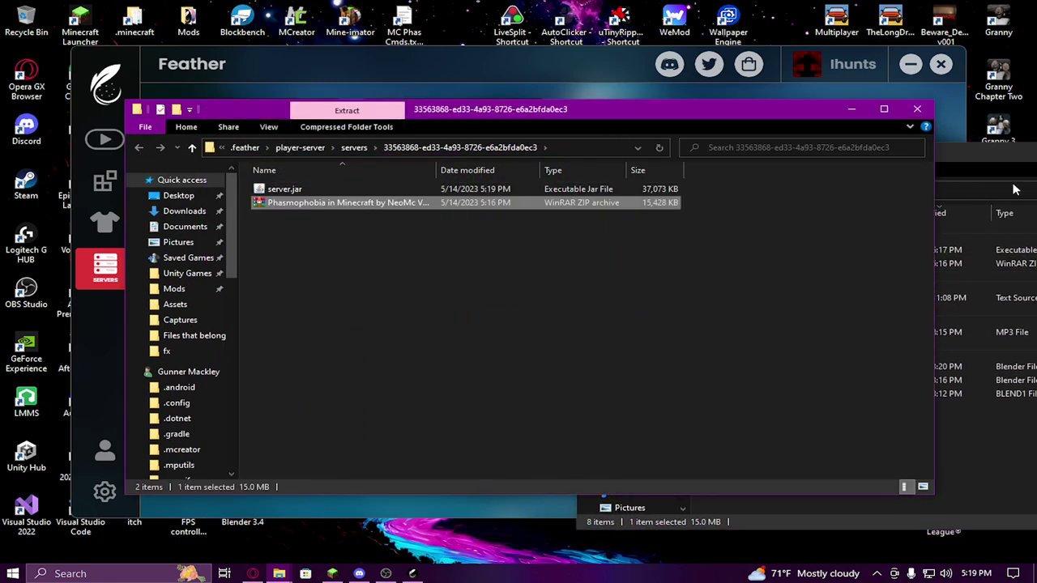
left_click_drag(1013, 160, 553, 115)
left_click(839, 118)
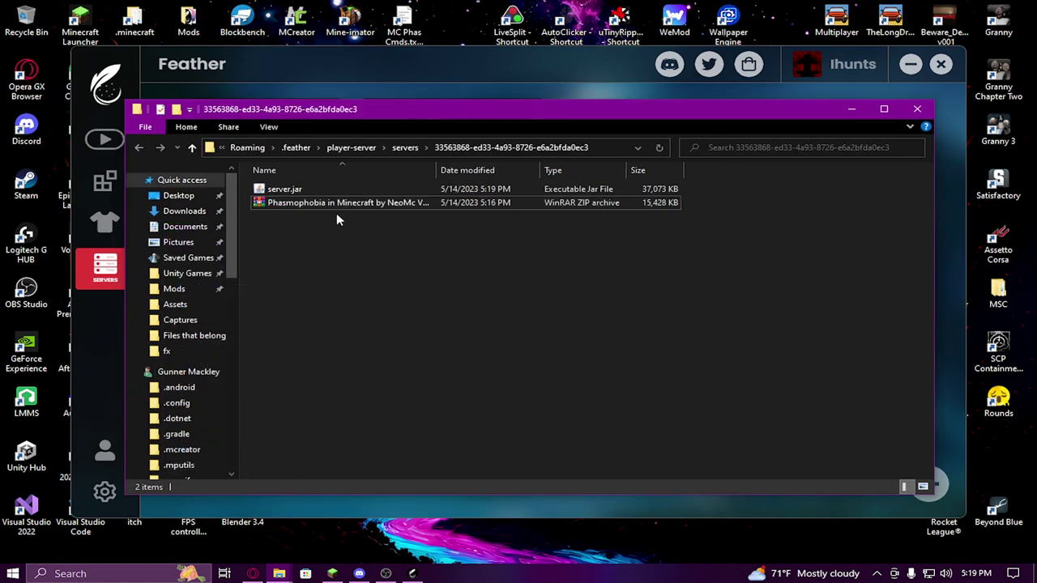
double_click(337, 216)
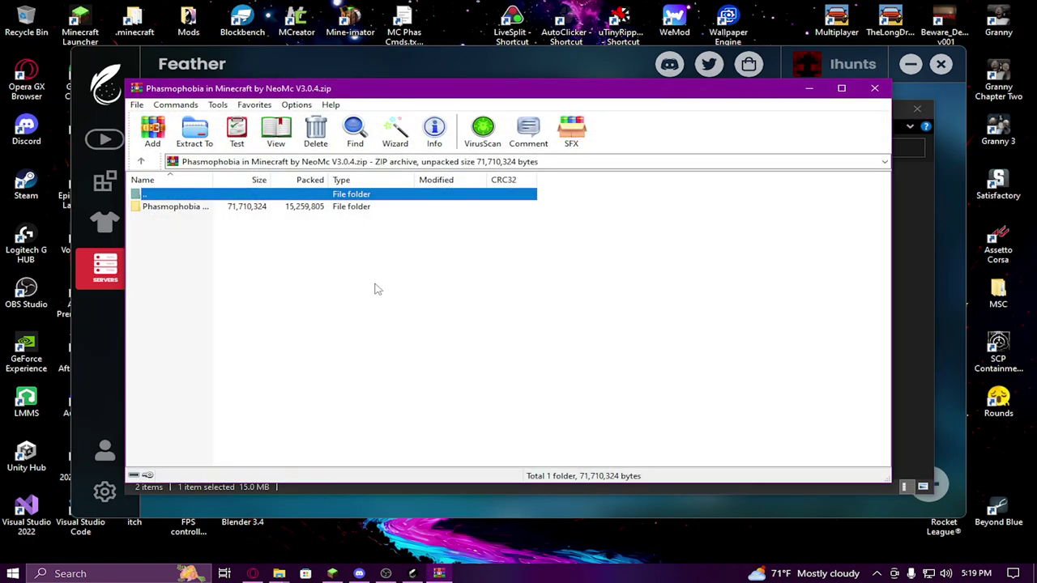
left_click(328, 265)
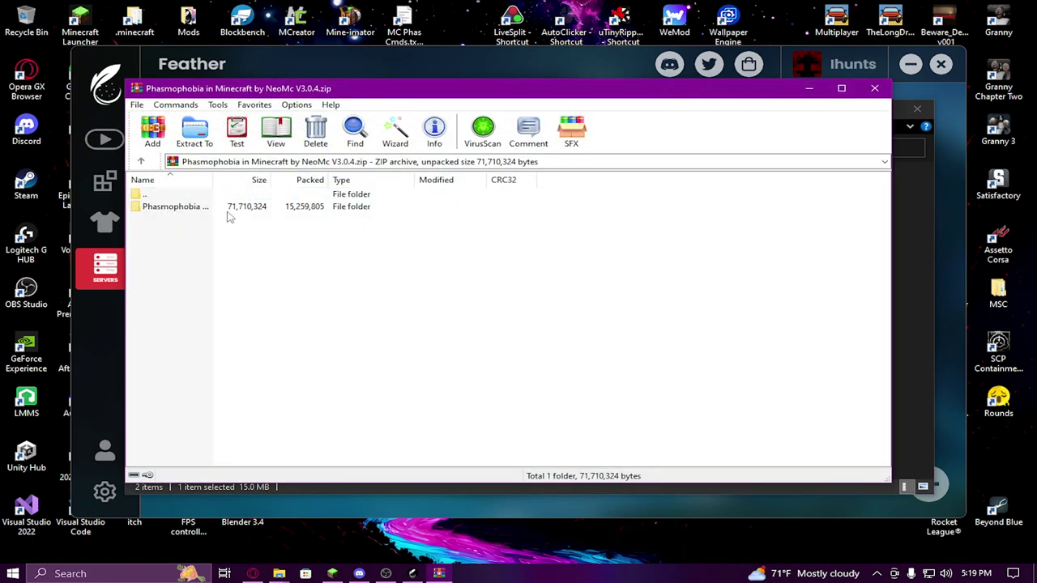
Browse the archive, then extract the zip to its own 'Phasmophobia in Minecraft by NeoMc' folder
double_click(174, 207)
double_click(183, 196)
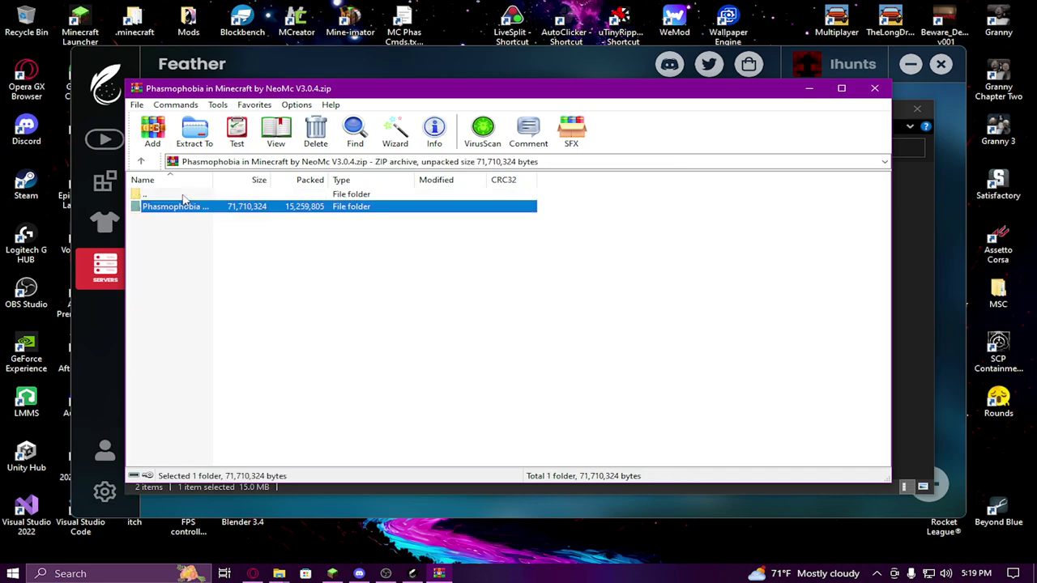
left_click(874, 88)
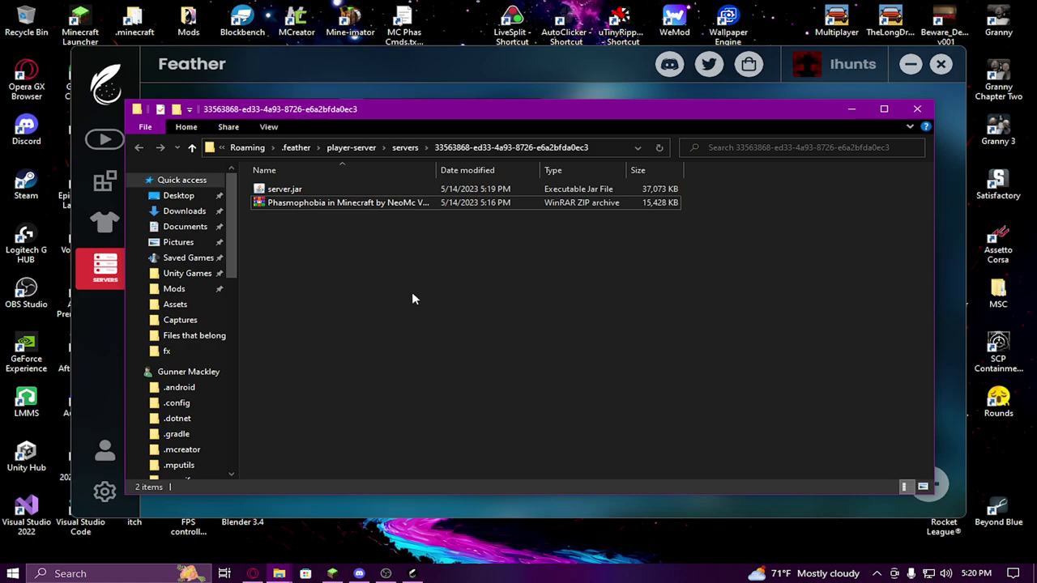
left_click(342, 203)
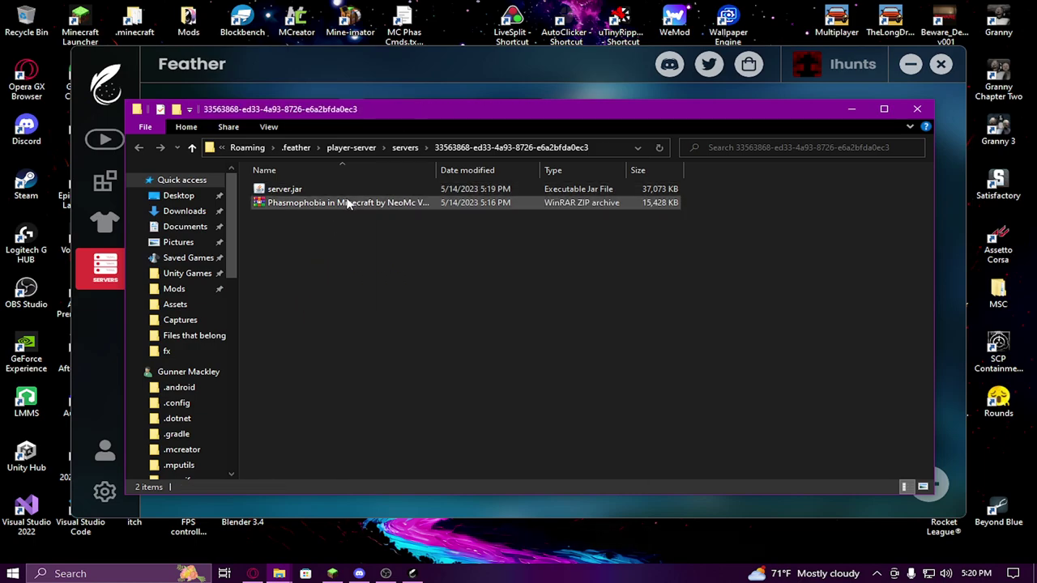
right_click(347, 203)
left_click(407, 282)
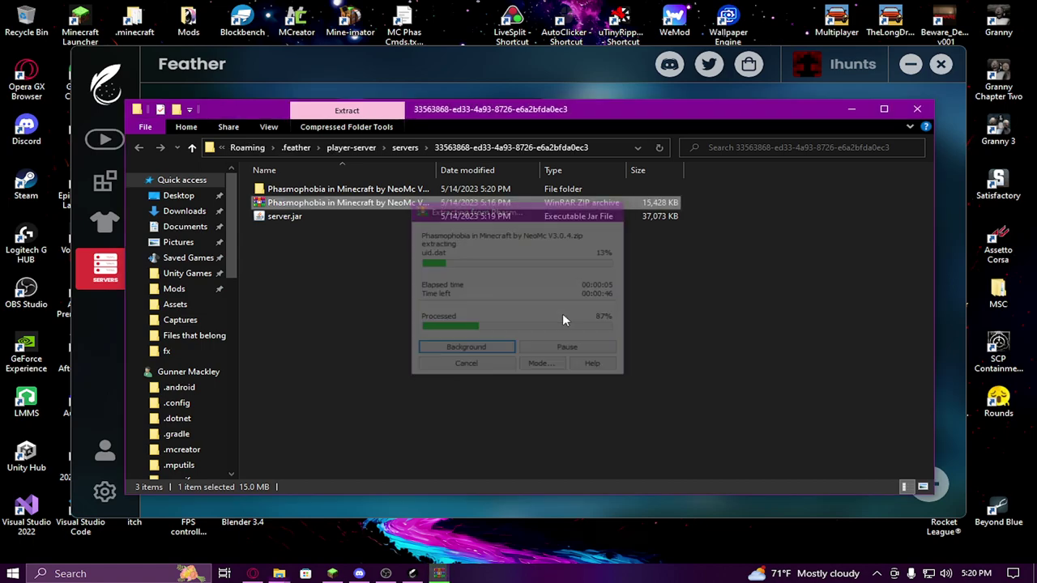
left_click(564, 320)
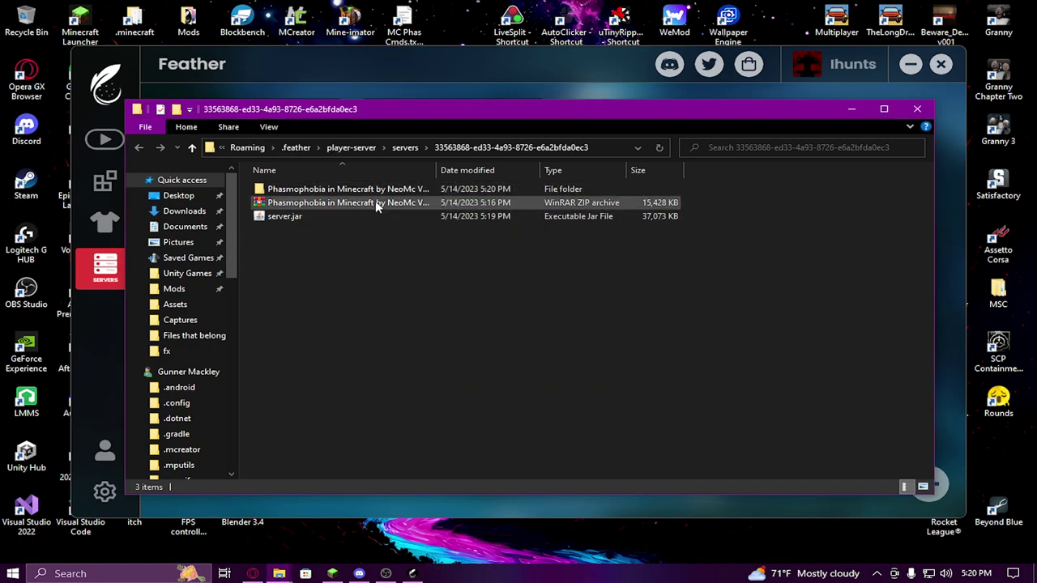
Rename the extracted Phasmophobia folder to 'world' and check its contents
left_click(332, 189)
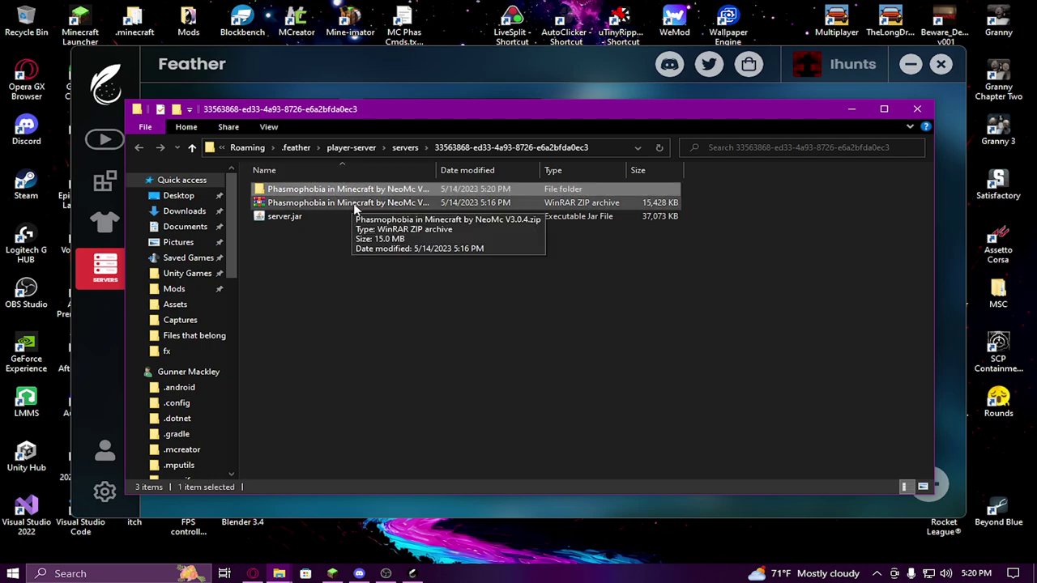
key("F2")
type("world")
key("Return")
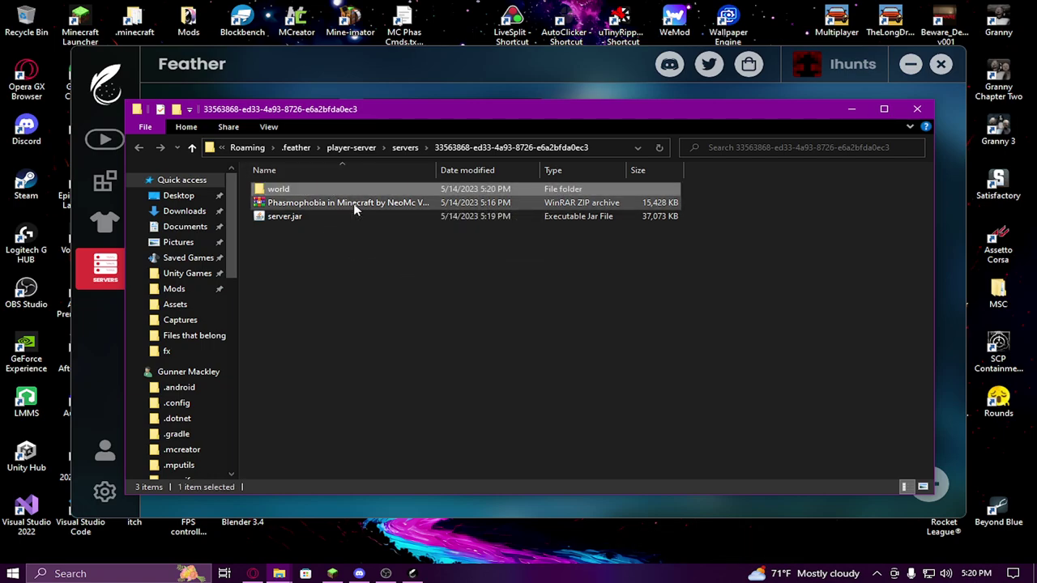
double_click(283, 191)
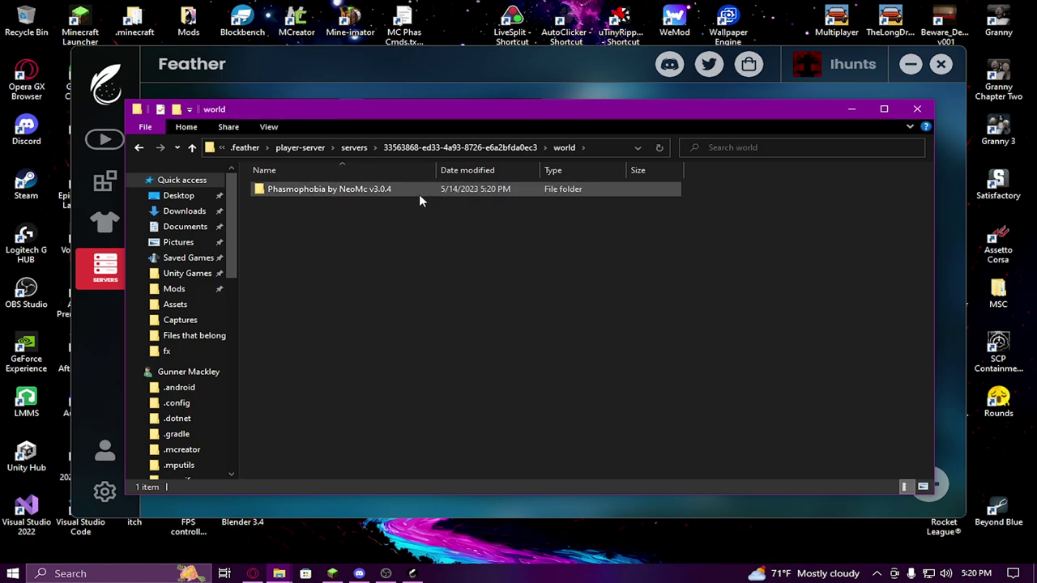
left_click(390, 148)
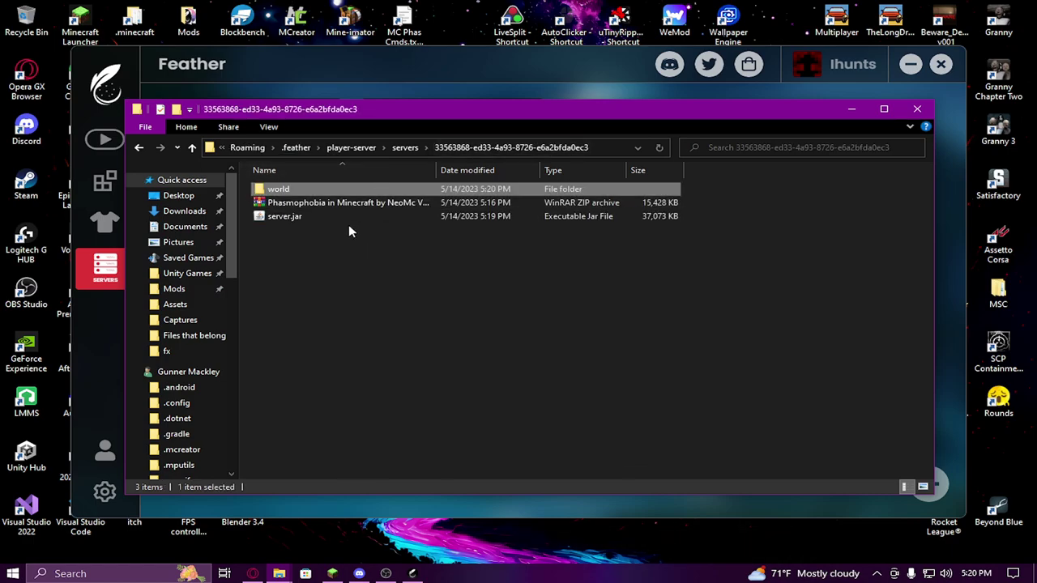
double_click(326, 189)
left_click(391, 148)
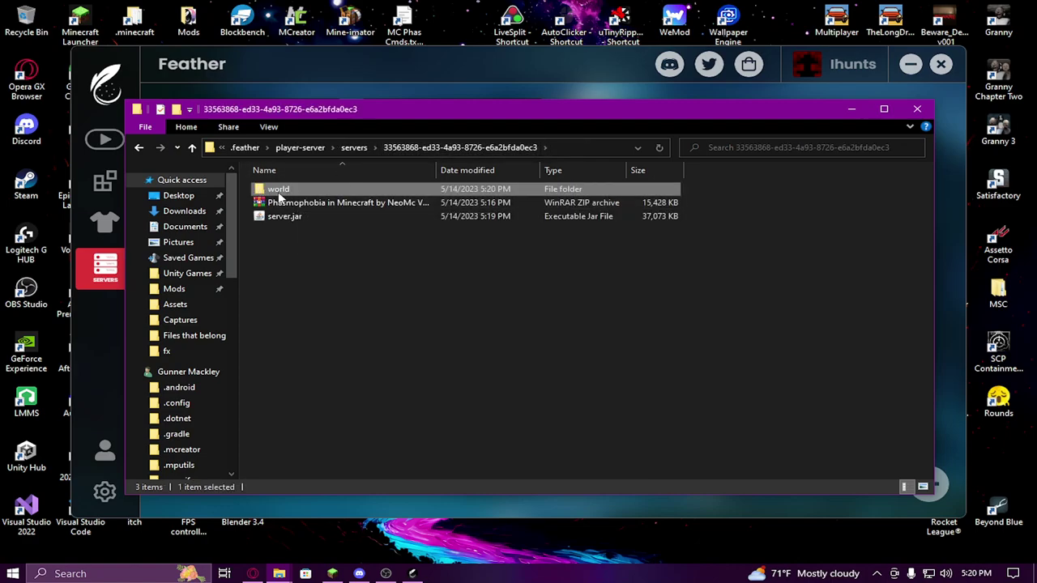
double_click(278, 191)
Move the inner 'Phasmophobia by NeoMc v3.0.4' folder up, delete the empty world folder, rename it 'world'
left_click_drag(331, 188, 448, 147)
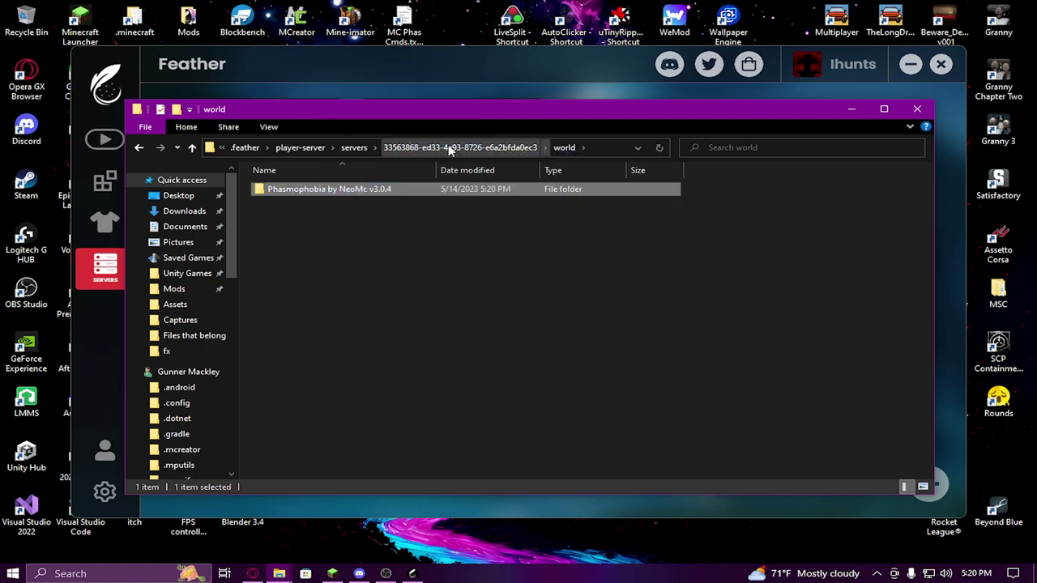
left_click(450, 146)
left_click(319, 207)
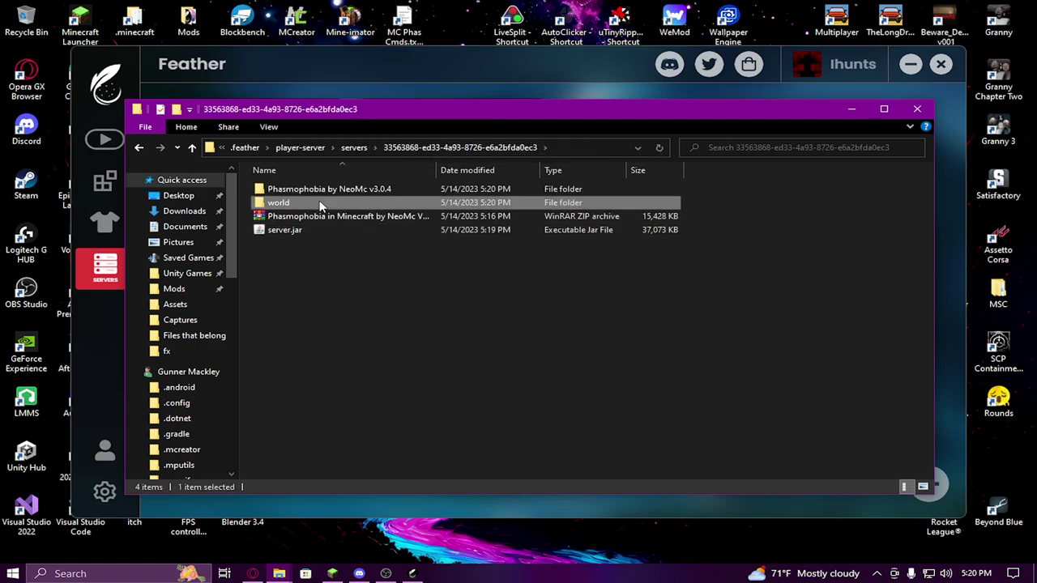
key("Delete")
key("Return")
key("F2")
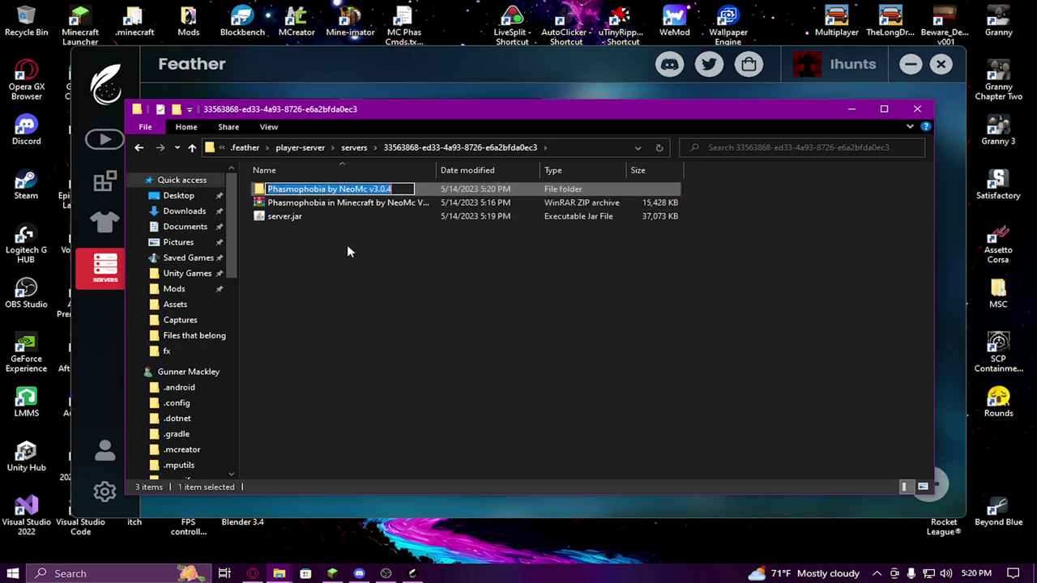
type("world")
key("Return")
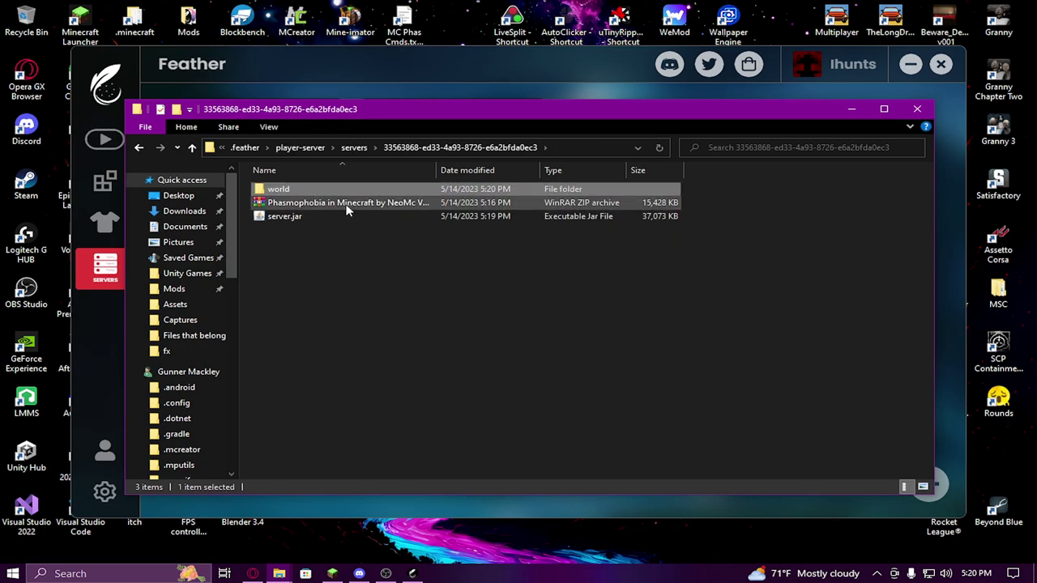
Verify the new world folder, delete the Phasmophobia zip, and minimize File Explorer
double_click(320, 189)
left_click(485, 146)
left_click(381, 204)
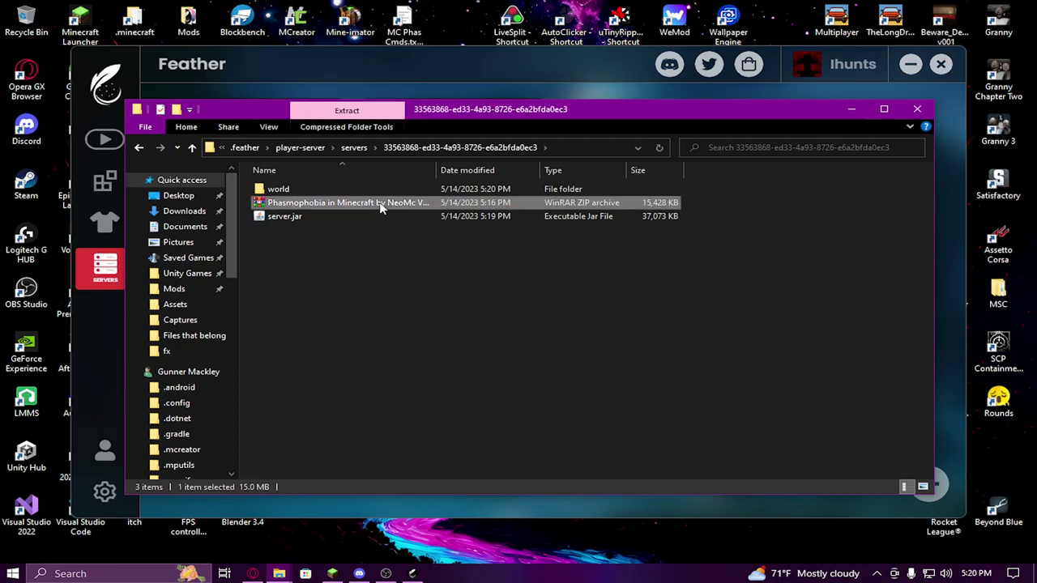
key("Delete")
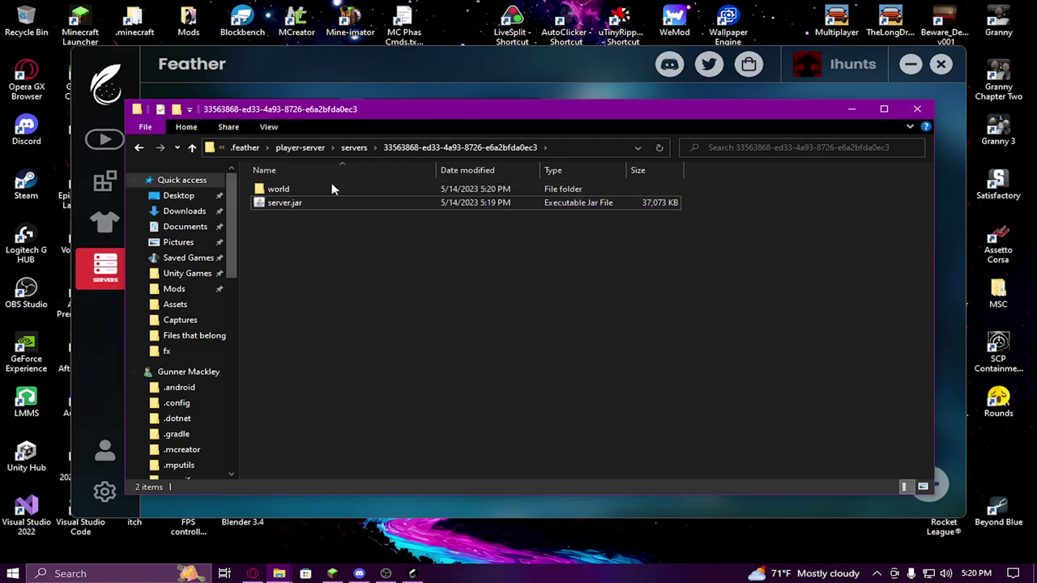
left_click(851, 108)
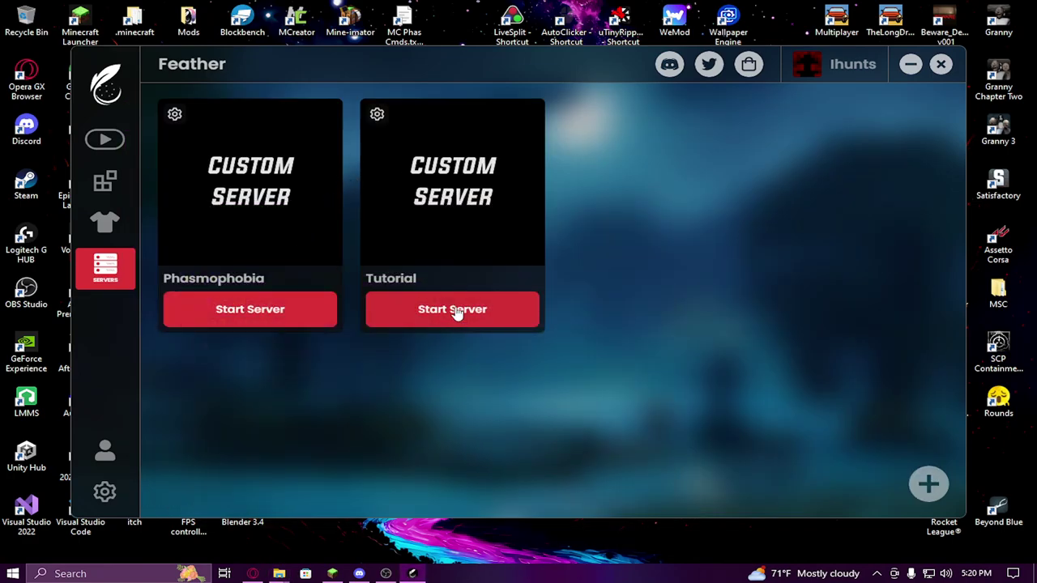
Start the Tutorial server, let Minecraft 1.16.5 load to Done, then power it off
left_click_drag(497, 71, 520, 55)
left_click(491, 316)
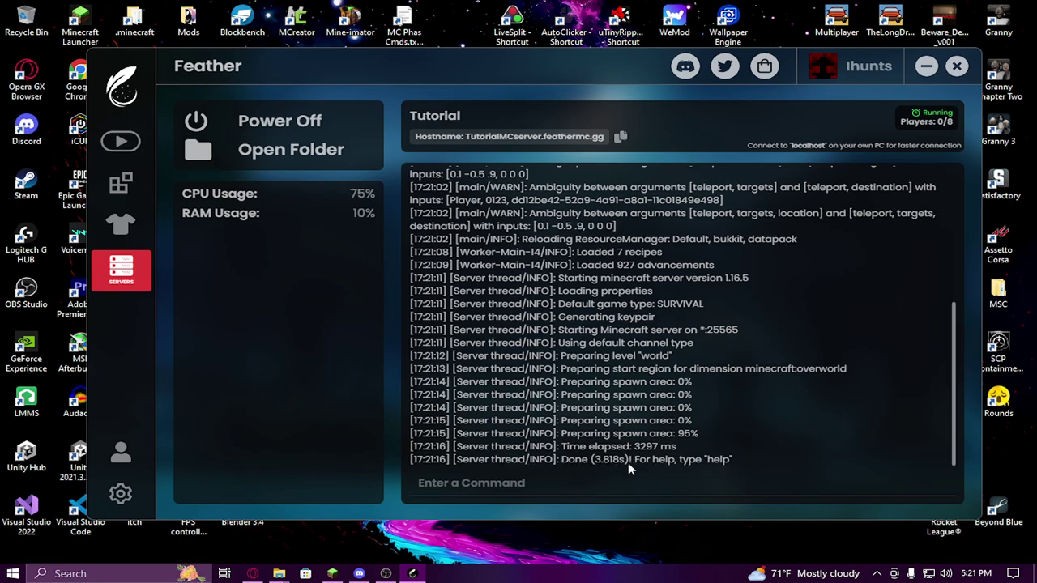
left_click(267, 121)
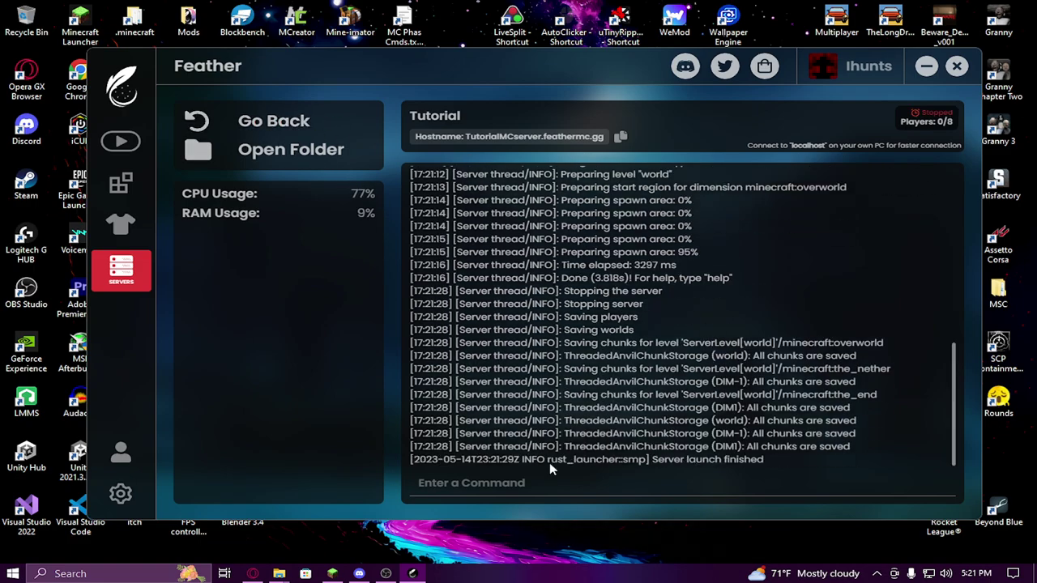
Bring up the Tutorial server folder showing generated logs, eula.txt, ops.json and server.properties
mouse_move(278, 574)
left_click(350, 536)
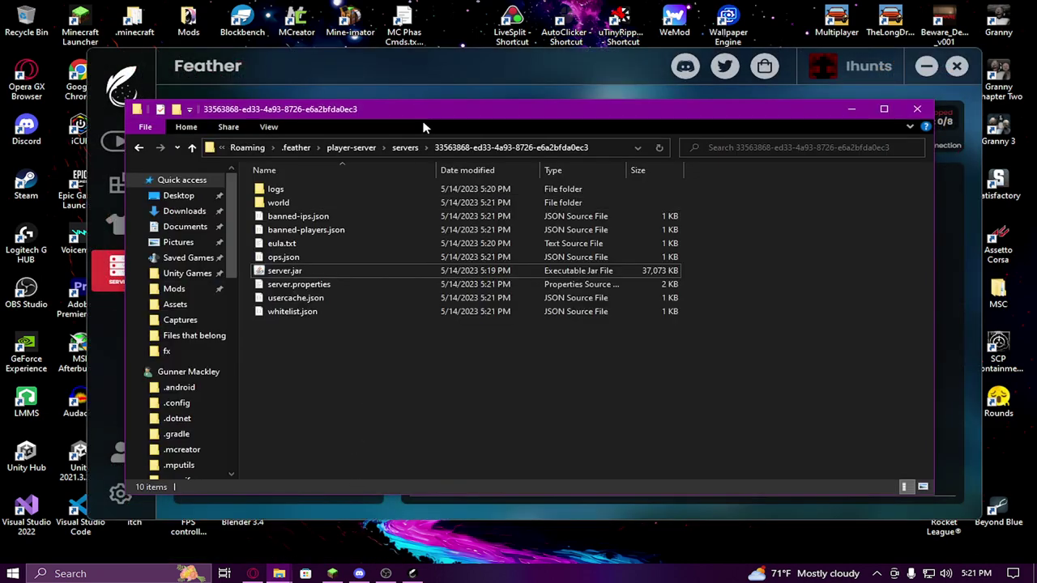
left_click_drag(435, 112, 453, 117)
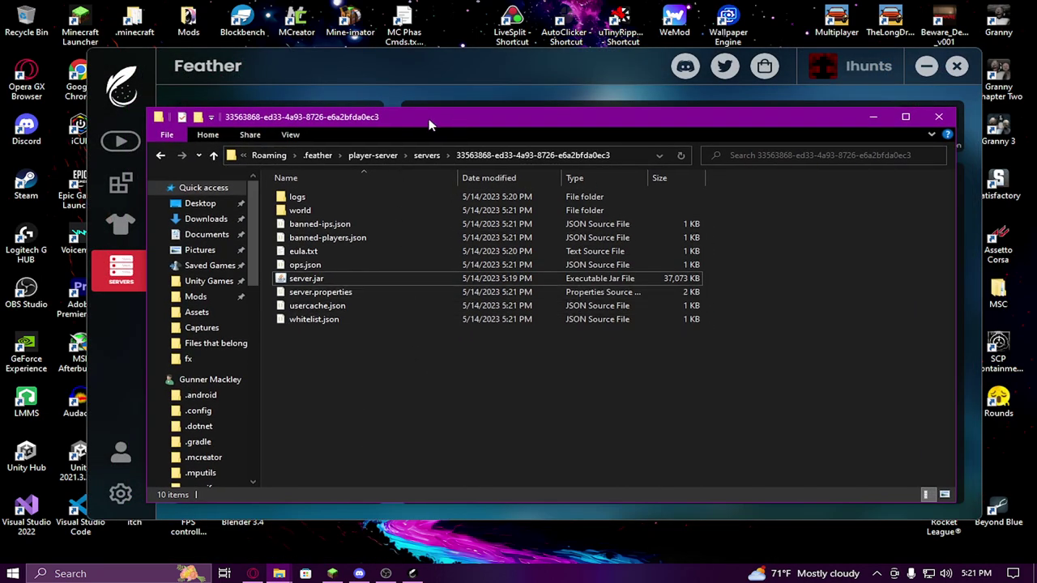
left_click_drag(426, 121, 423, 124)
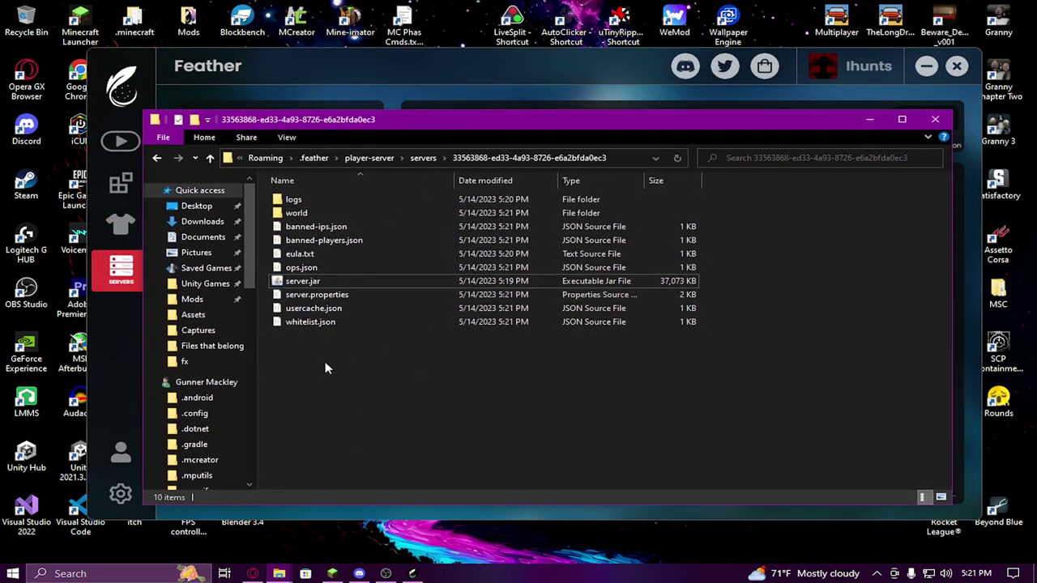